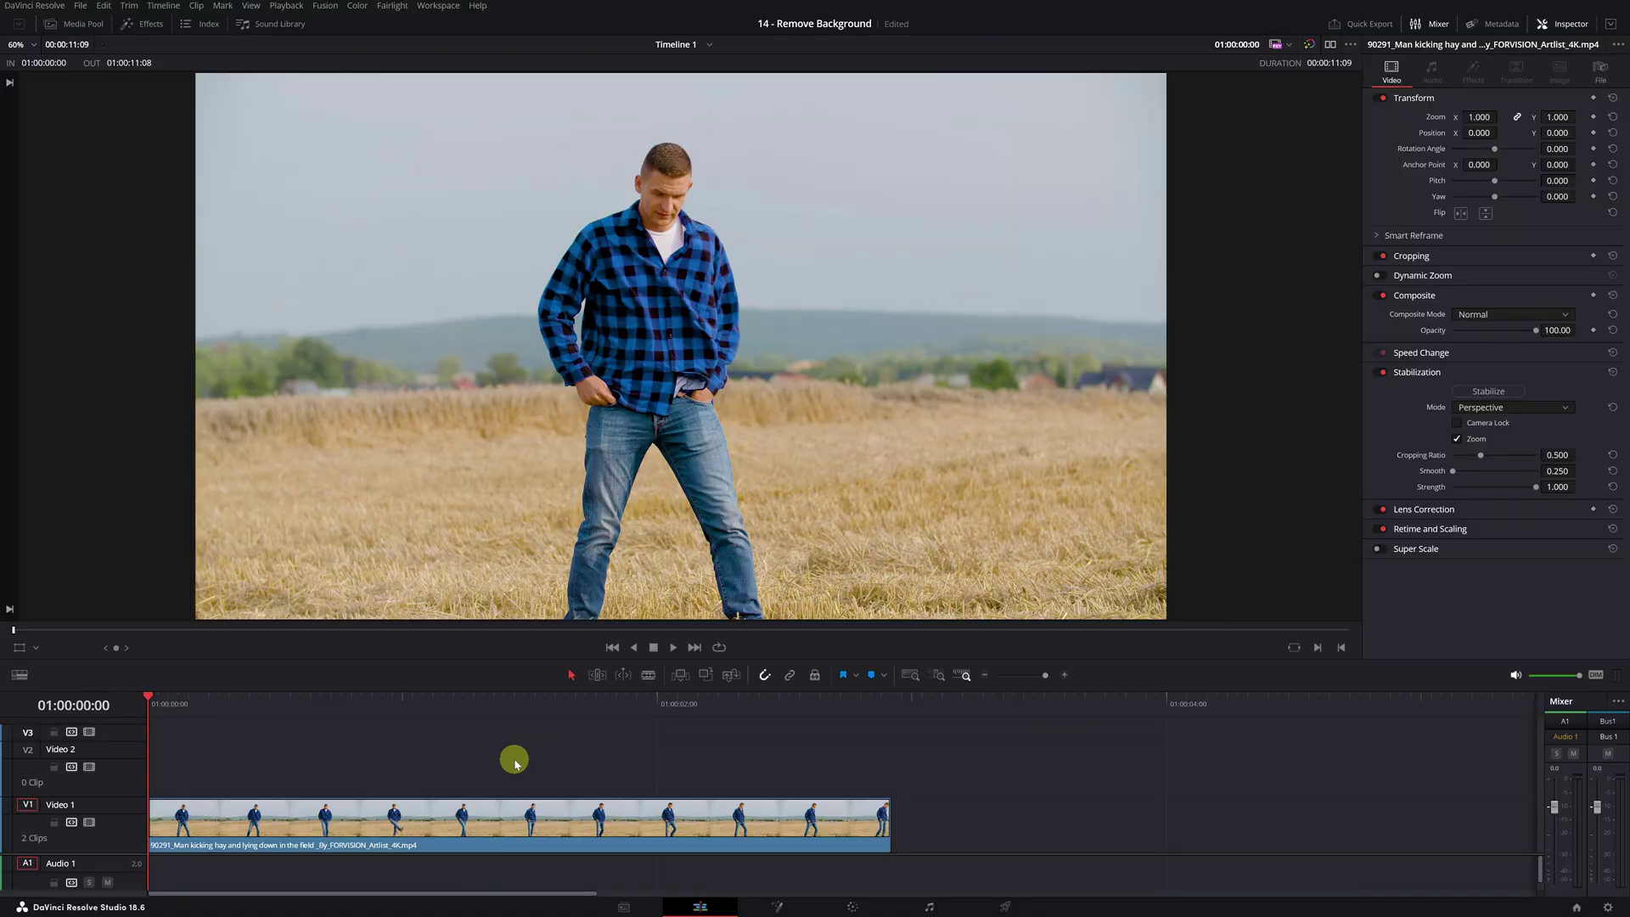
Step: Select the clip of the man in the field on track V1
left_click(532, 819)
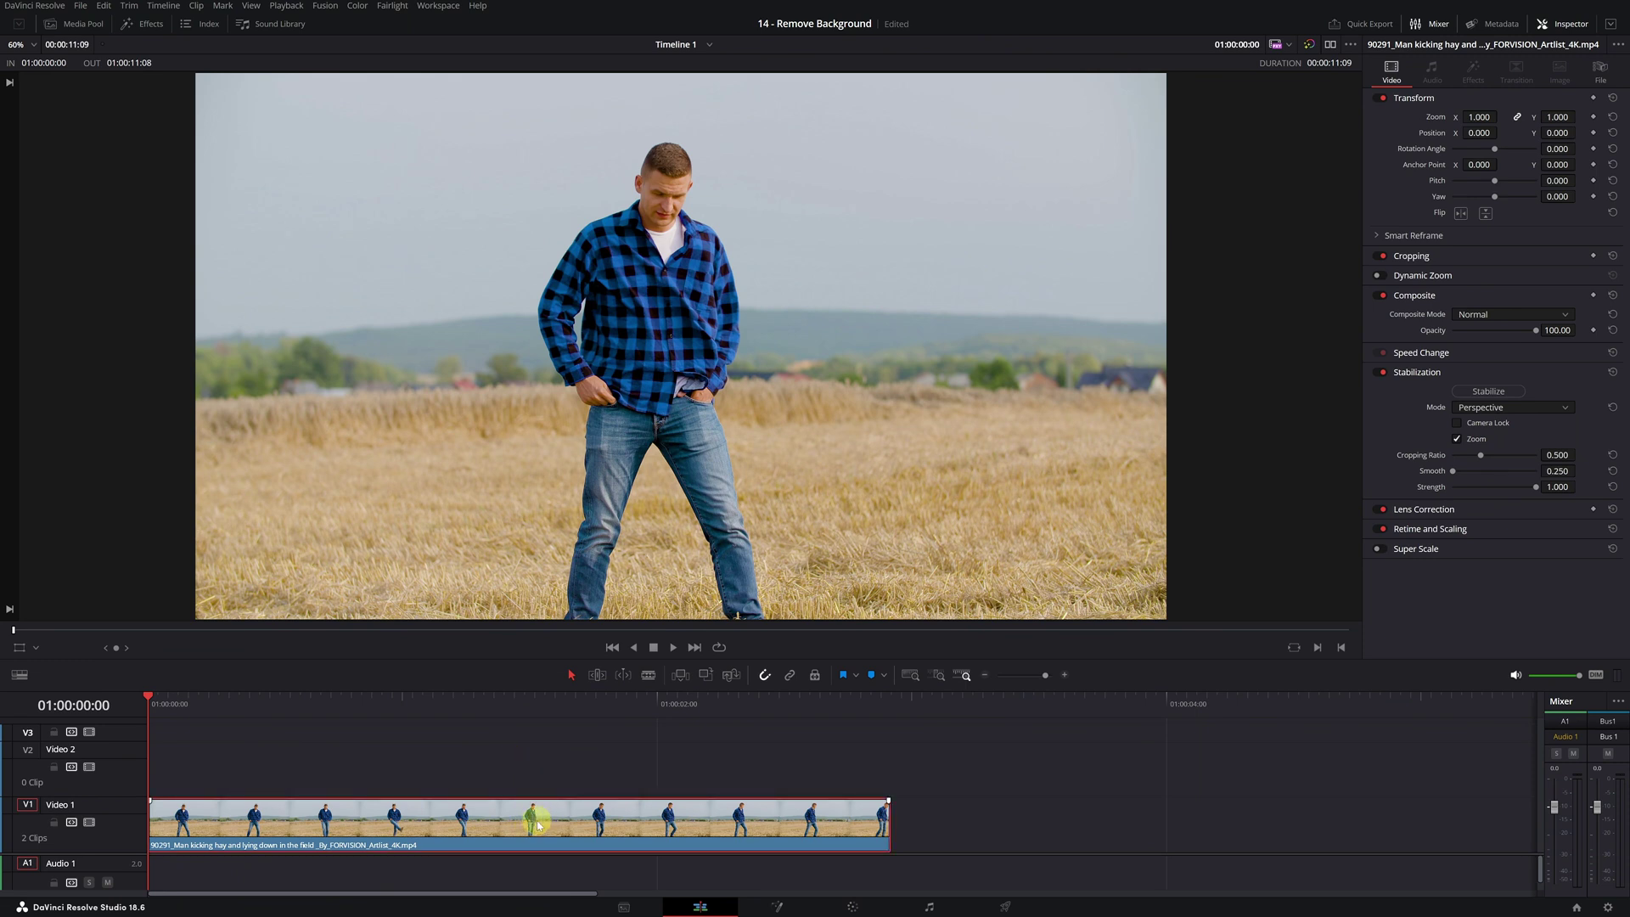
Step: On the Color page, open Magic Mask, show the mask overlay, and set Quality to Better
left_click(854, 908)
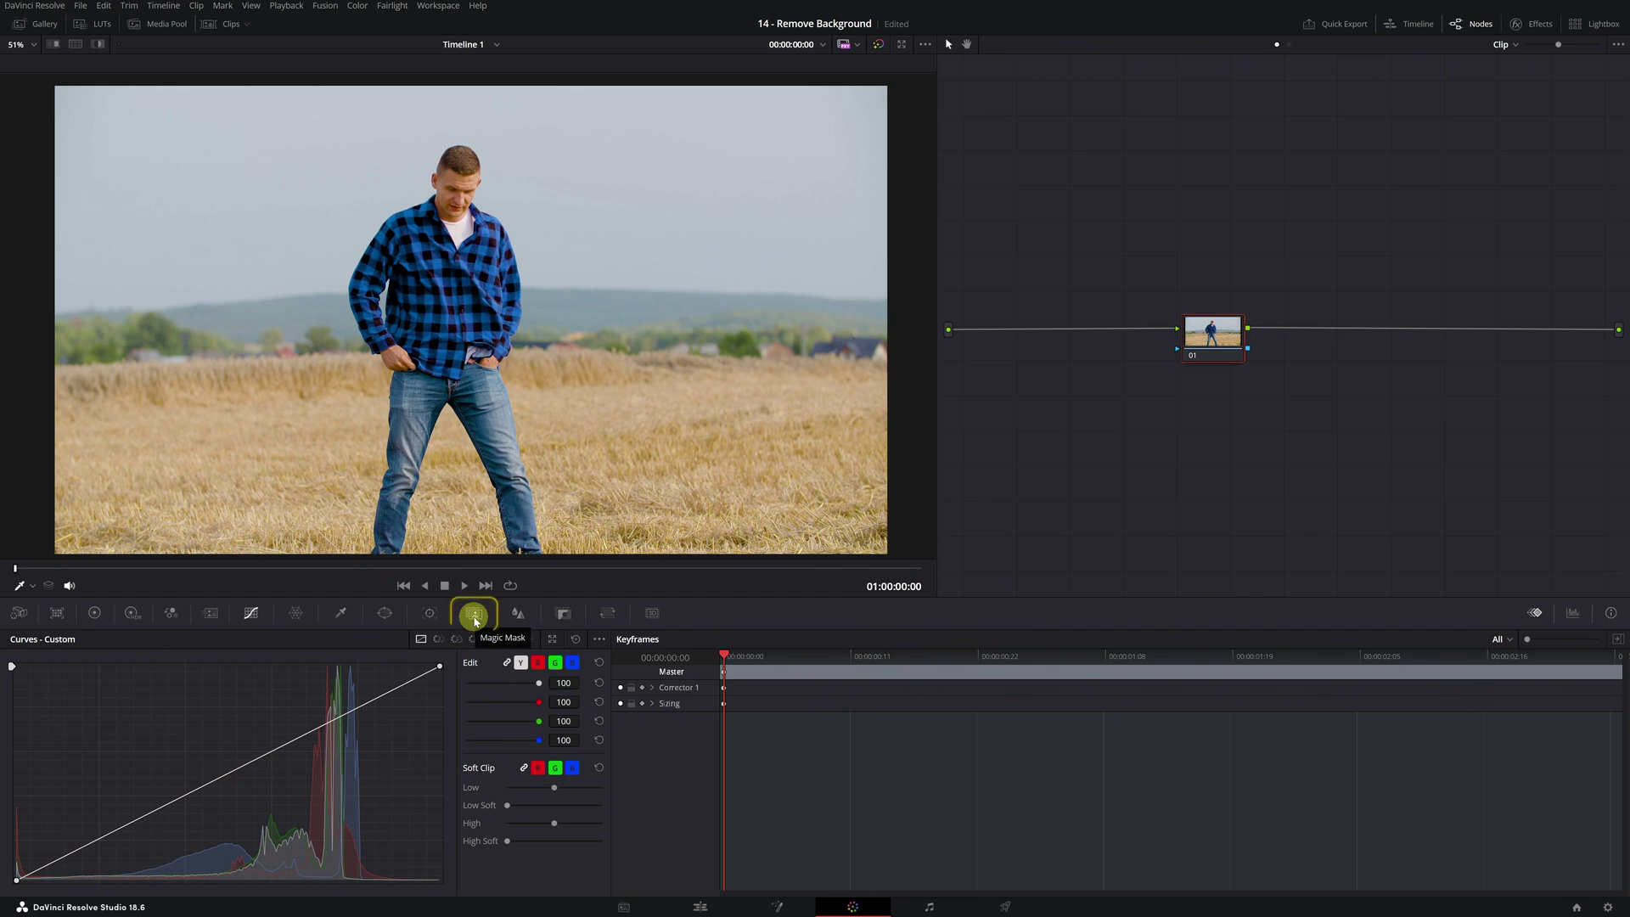
left_click(474, 614)
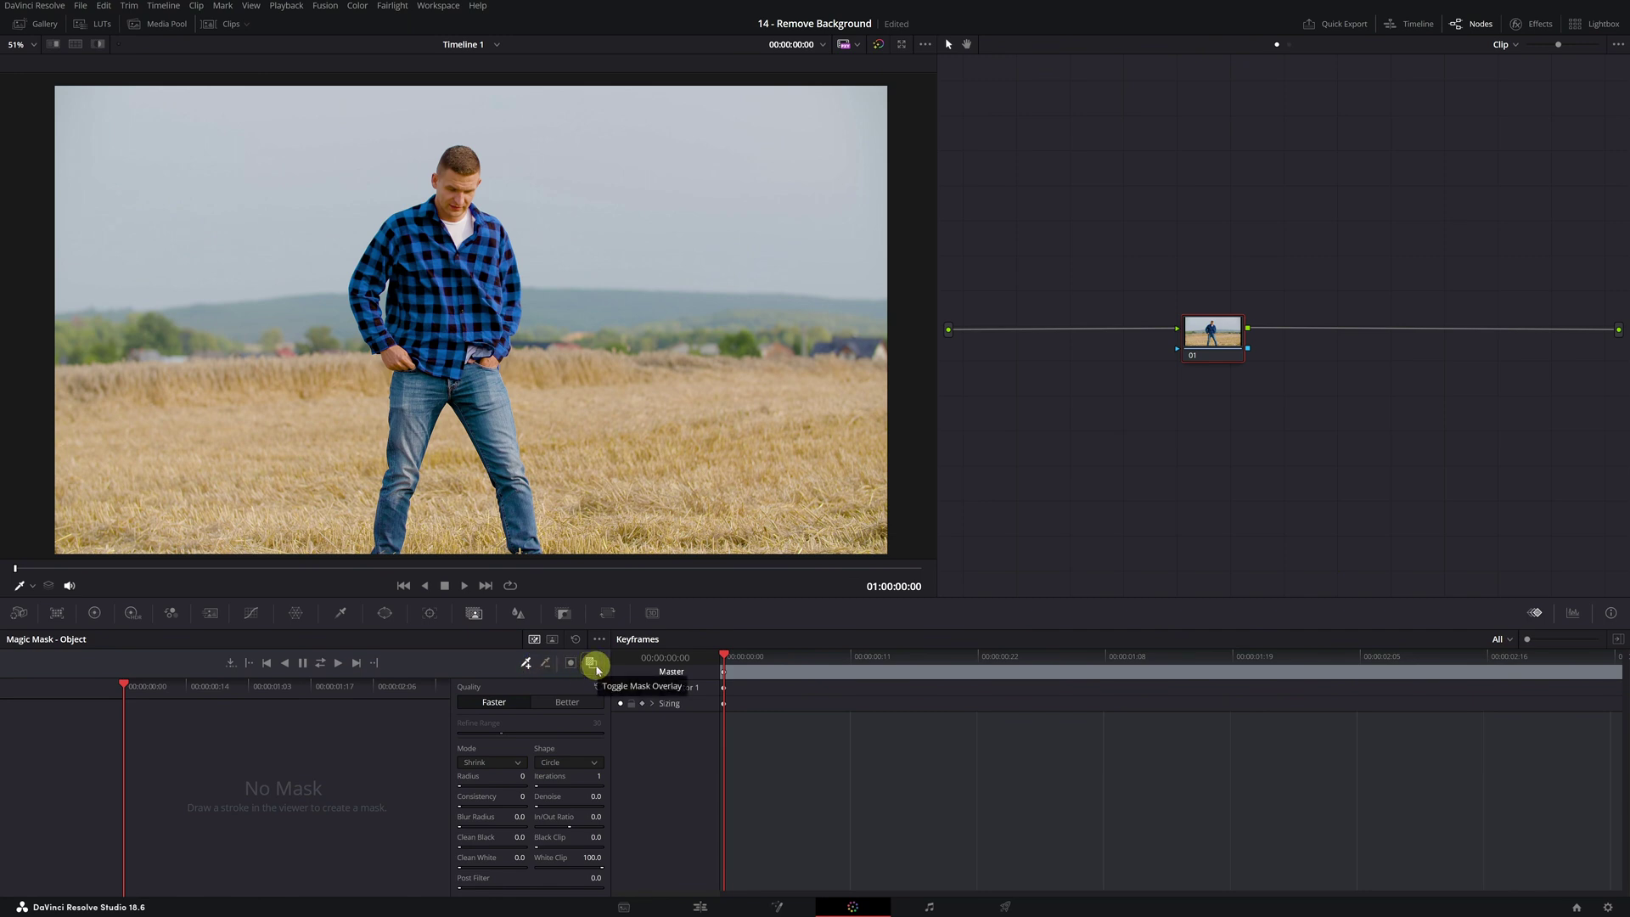
left_click(591, 662)
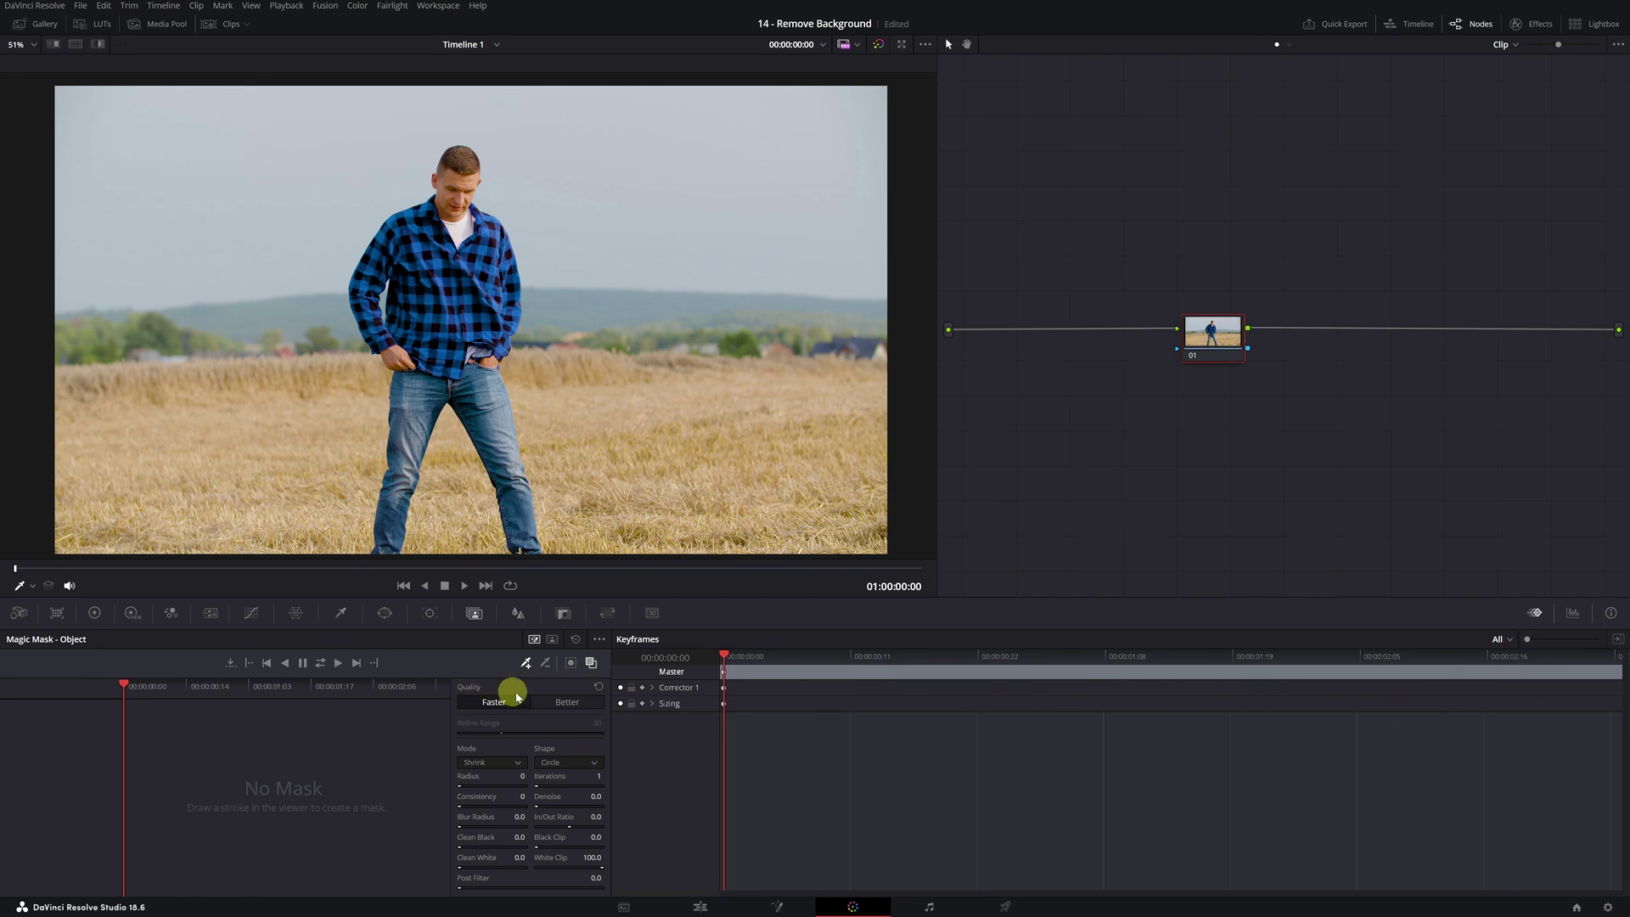
left_click(566, 703)
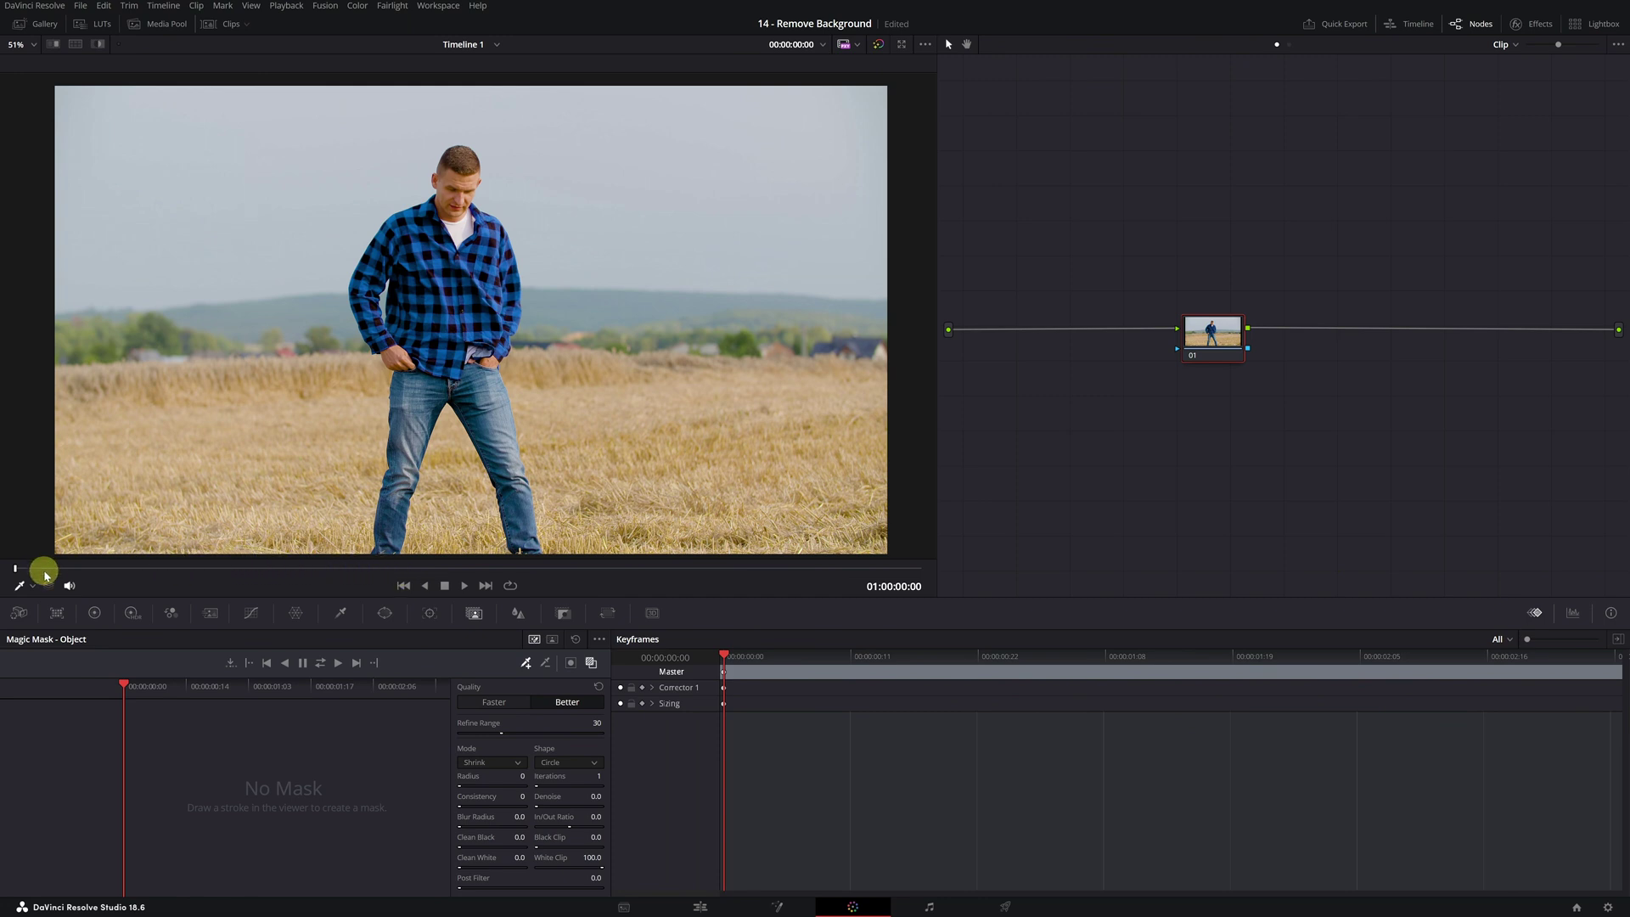
Step: At frame 00:00:00:21, draw an add stroke from the man's head down to his raised foot
left_click_drag(45, 574, 282, 572)
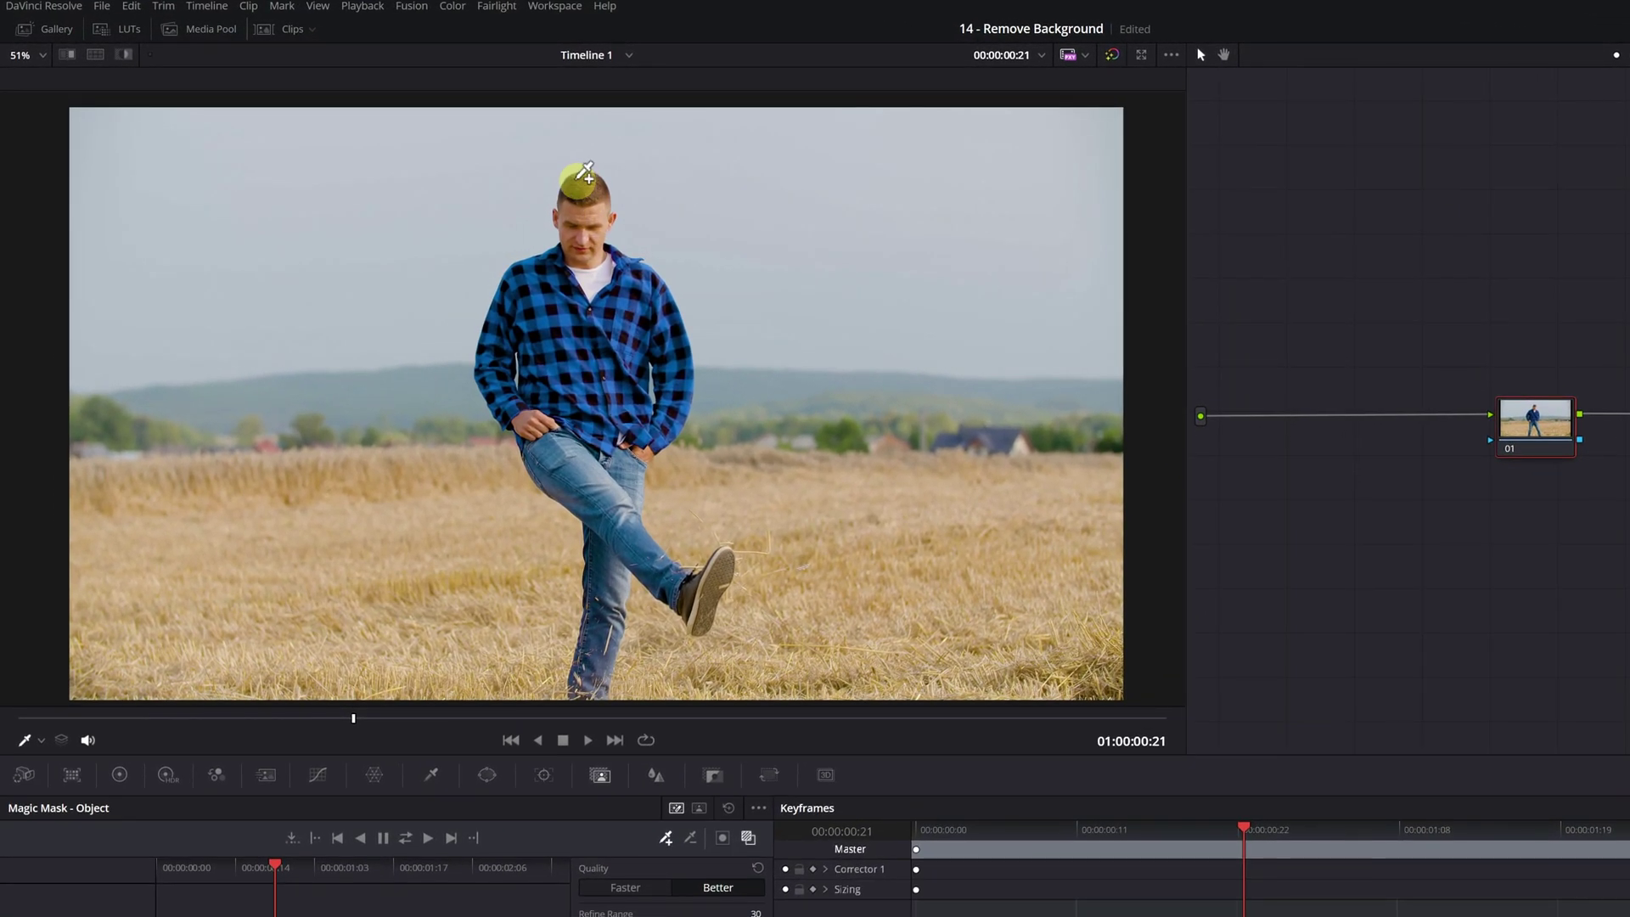
mouse_move(585, 172)
left_mouse_down()
mouse_move(597, 247)
mouse_move(669, 330)
mouse_move(672, 396)
mouse_move(646, 440)
mouse_move(624, 354)
mouse_move(574, 293)
mouse_move(526, 293)
mouse_move(500, 318)
mouse_move(496, 380)
mouse_move(532, 418)
mouse_move(542, 326)
mouse_move(581, 343)
mouse_move(547, 447)
mouse_move(702, 596)
mouse_move(724, 559)
mouse_move(704, 613)
mouse_move(639, 556)
mouse_move(624, 453)
mouse_move(600, 432)
mouse_move(598, 622)
mouse_move(572, 702)
left_mouse_up()
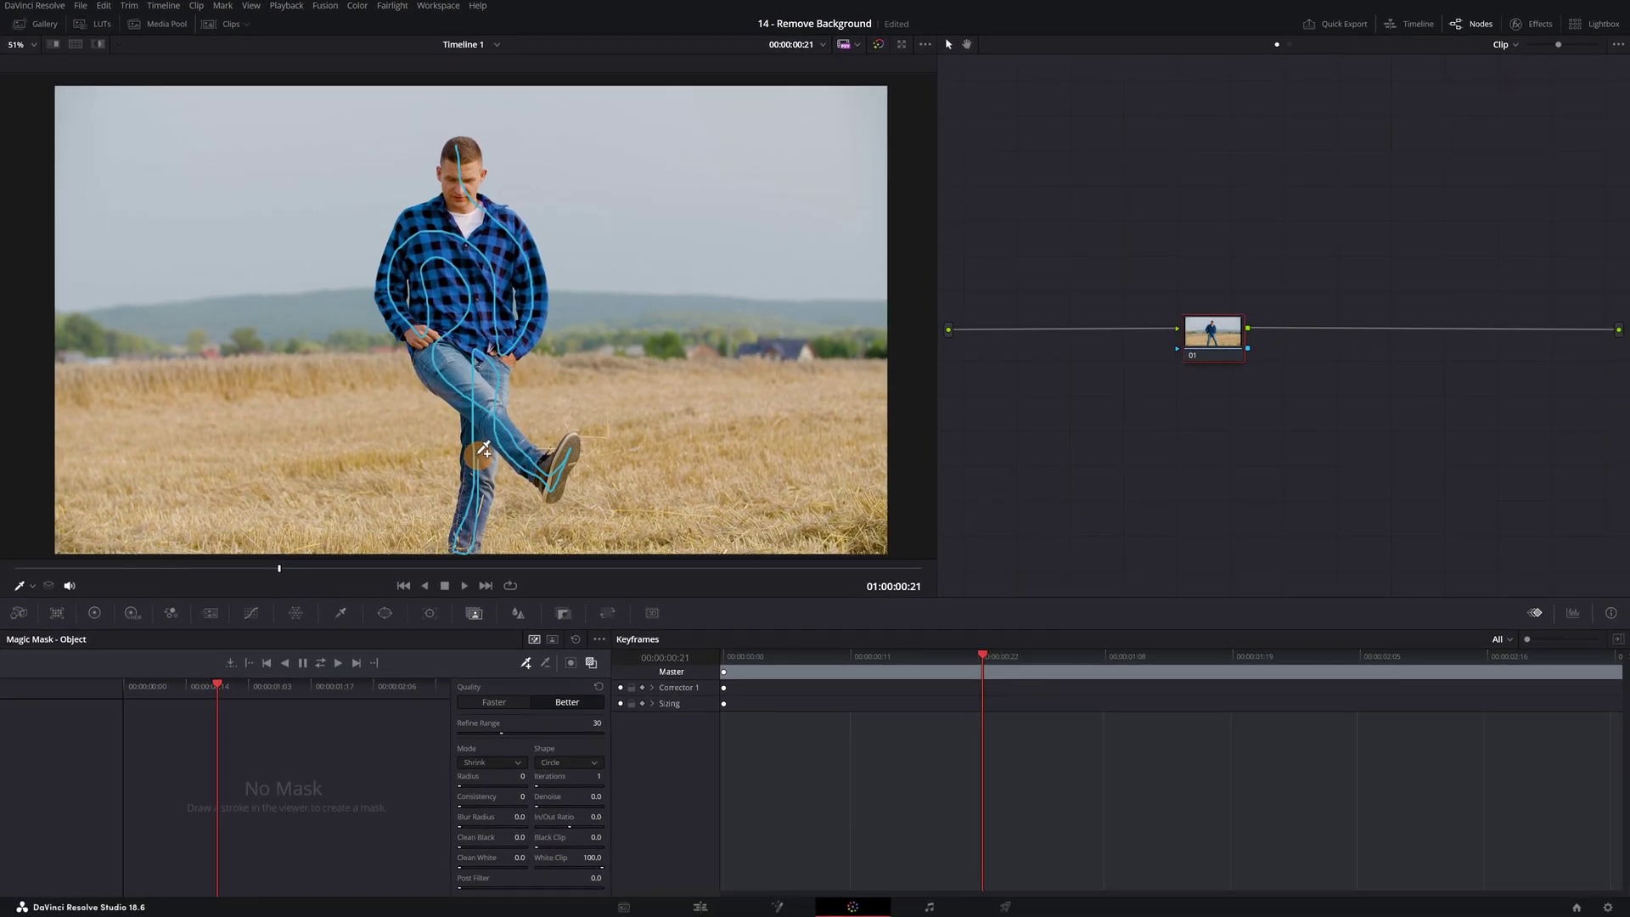
Step: Paint subtract strokes over the left and right arm–torso gaps to remove them from the mask
left_click_drag(483, 450, 484, 450)
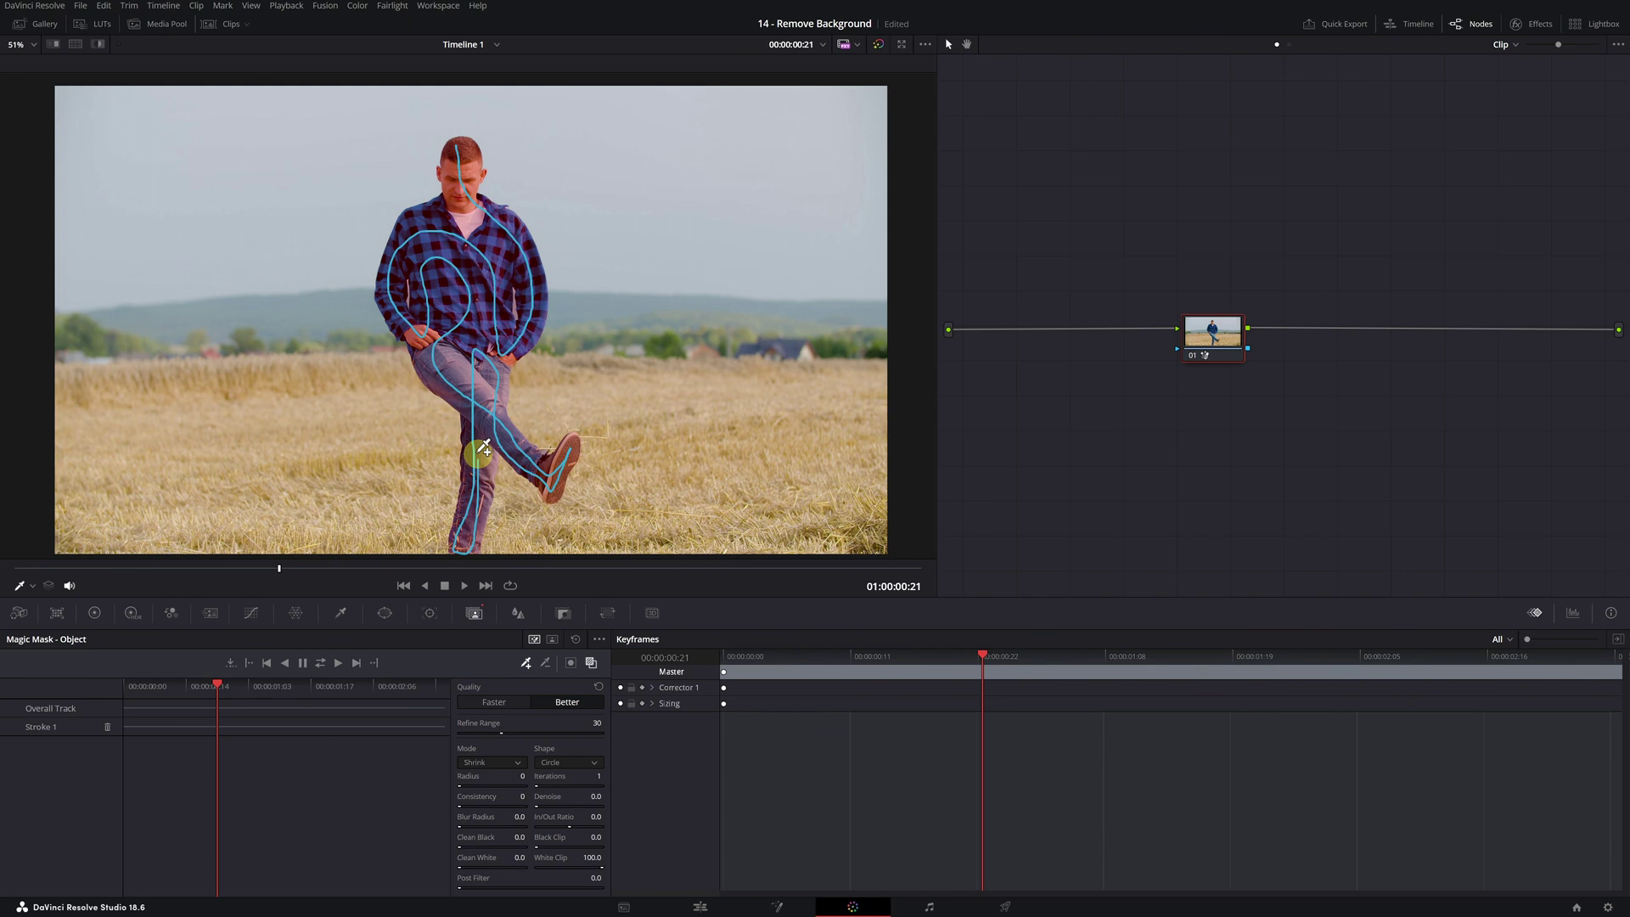
scroll(508, 293, "up", 5)
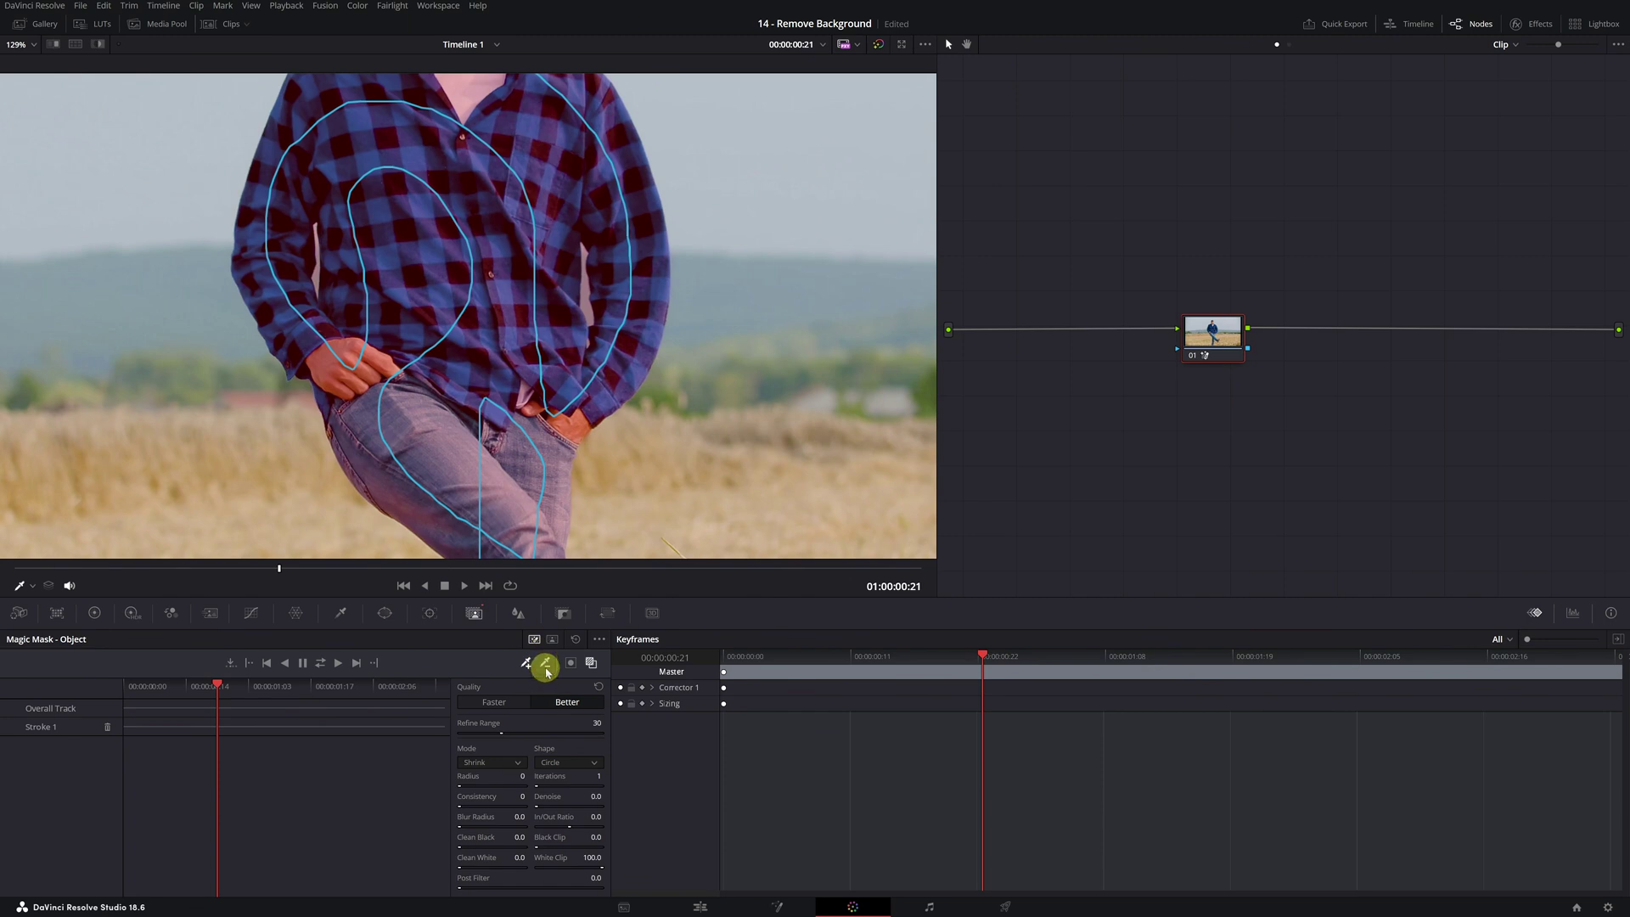
left_click(546, 665)
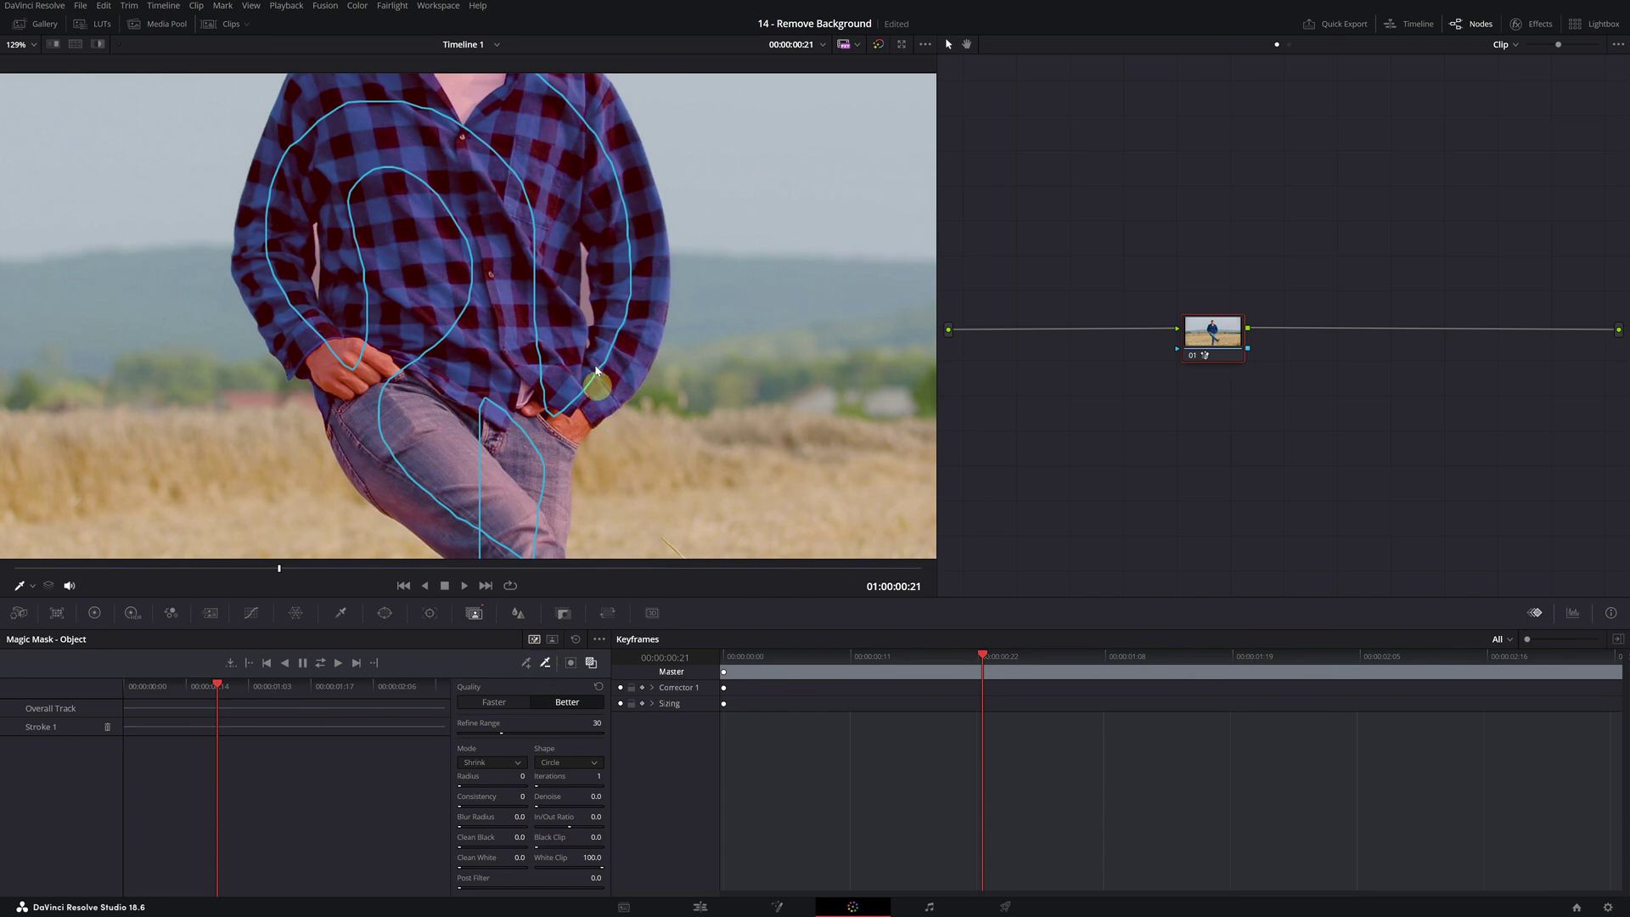
mouse_move(587, 297)
left_mouse_down()
mouse_move(585, 255)
mouse_move(591, 301)
left_mouse_up()
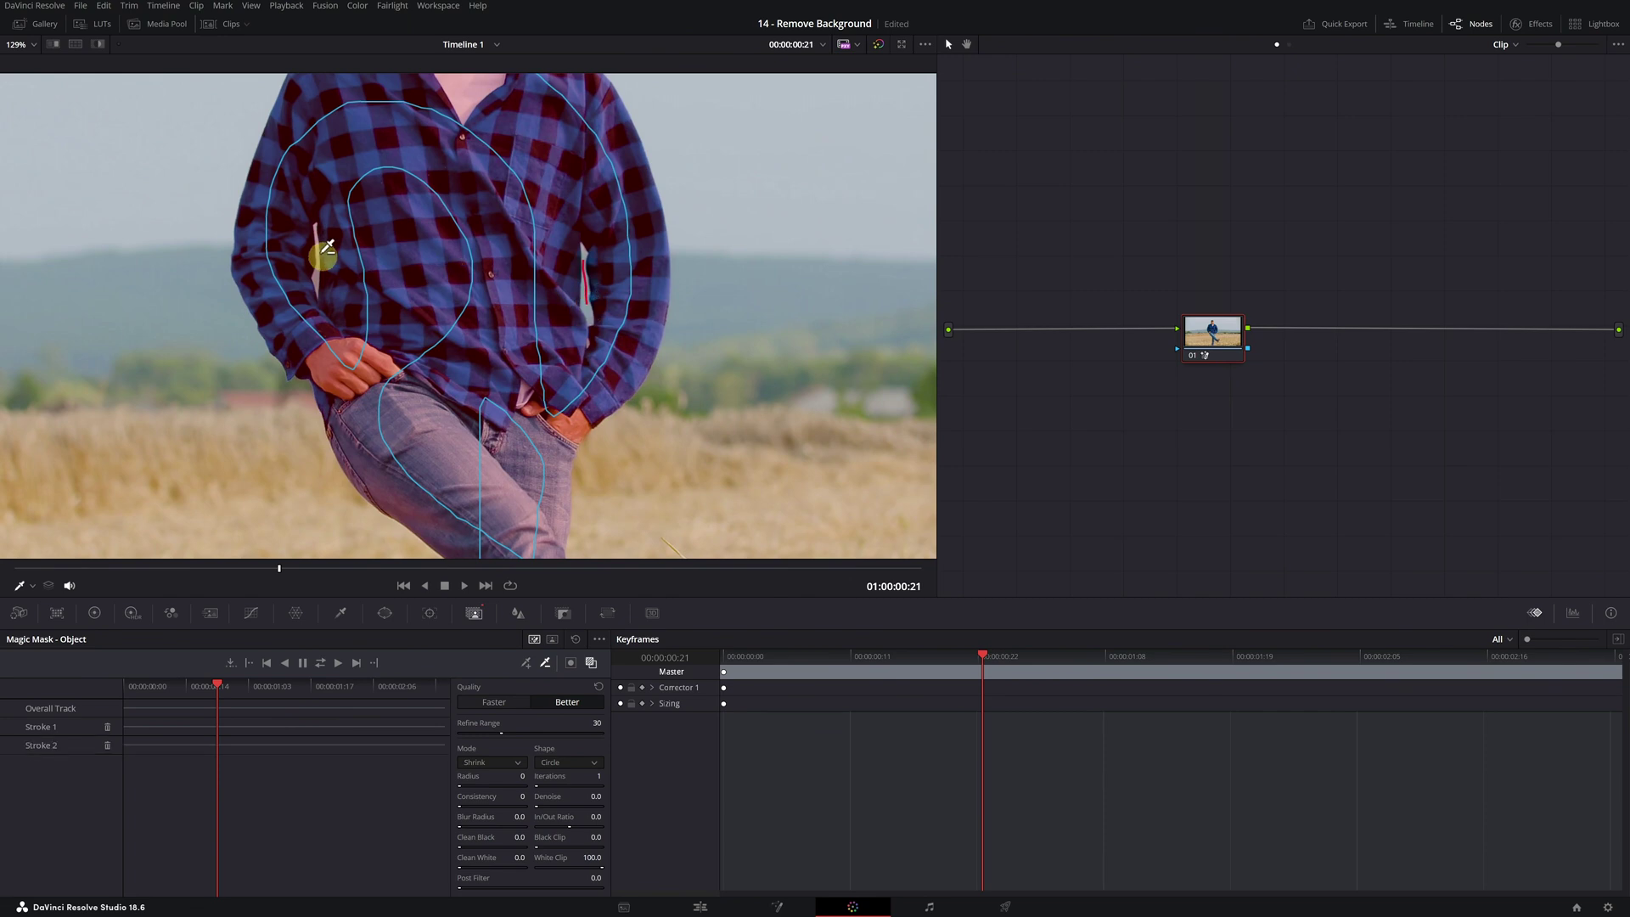
mouse_move(317, 255)
left_mouse_down()
mouse_move(314, 227)
mouse_move(320, 250)
left_mouse_up()
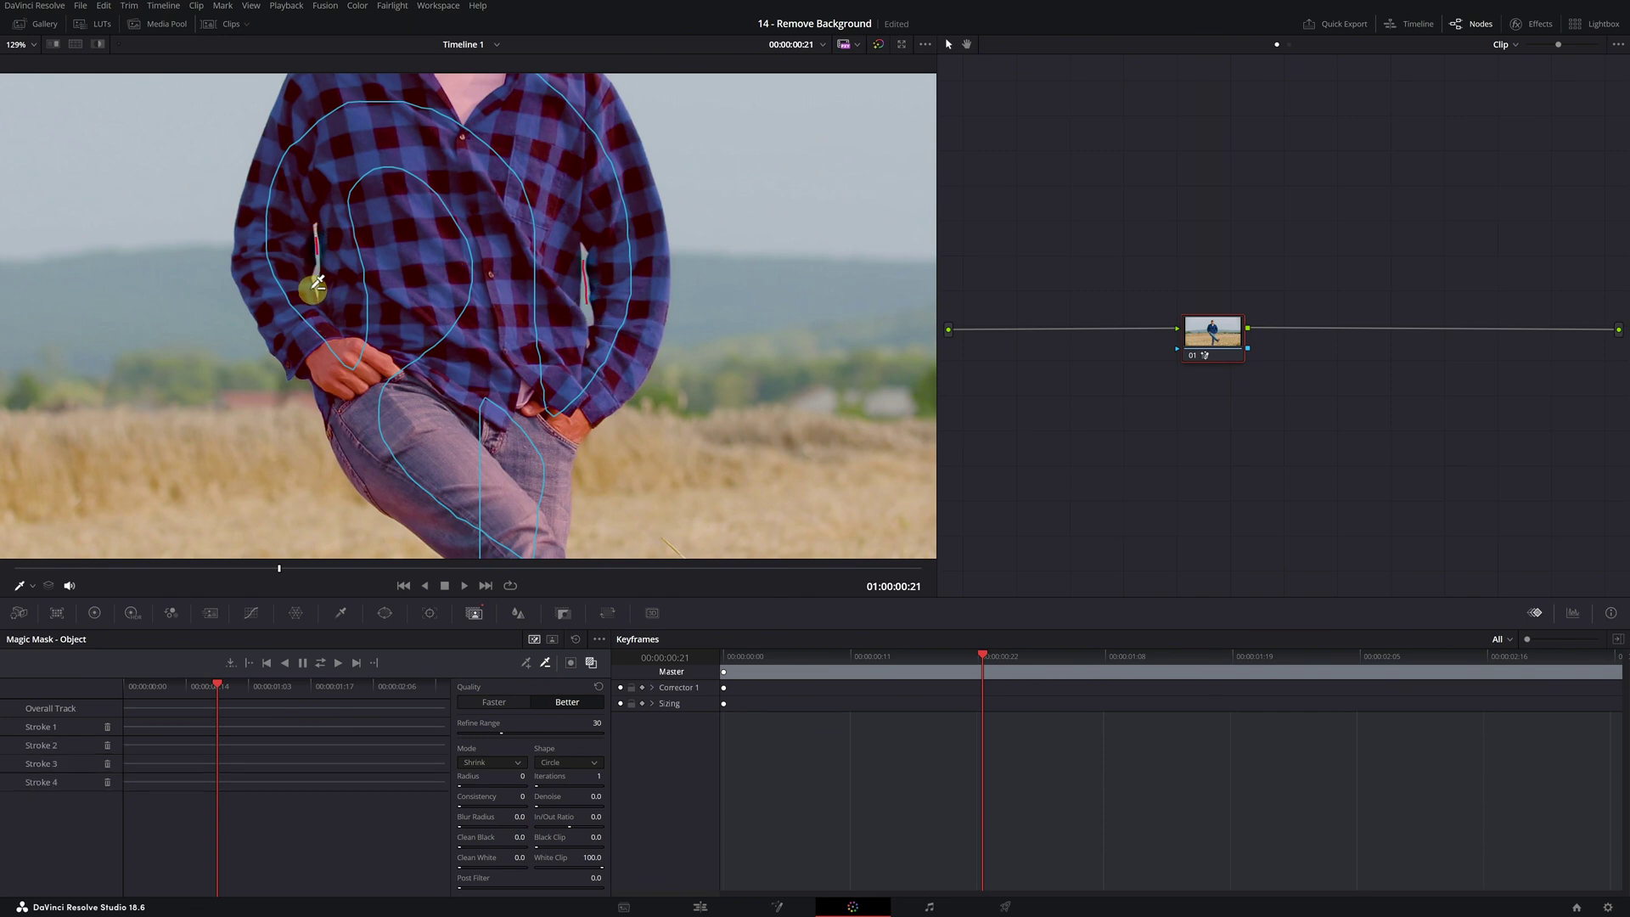
scroll(496, 289, "down", 2)
scroll(495, 288, "down", 1)
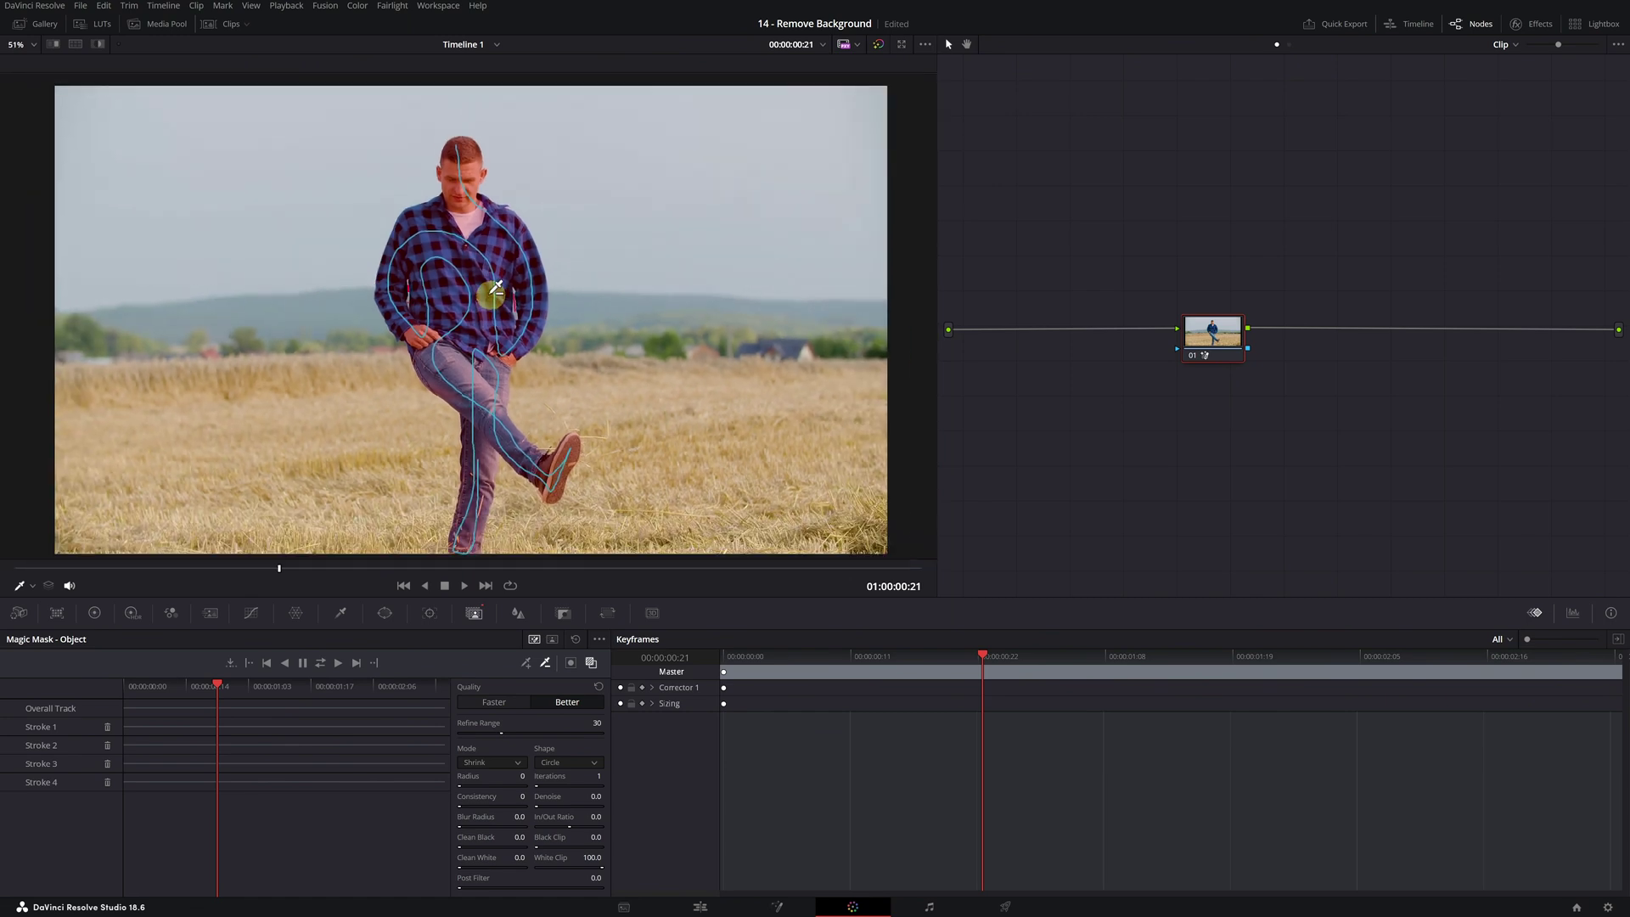
Step: Reselect the add stroke tool and track the mask forward and backward through the clip
left_click(526, 662)
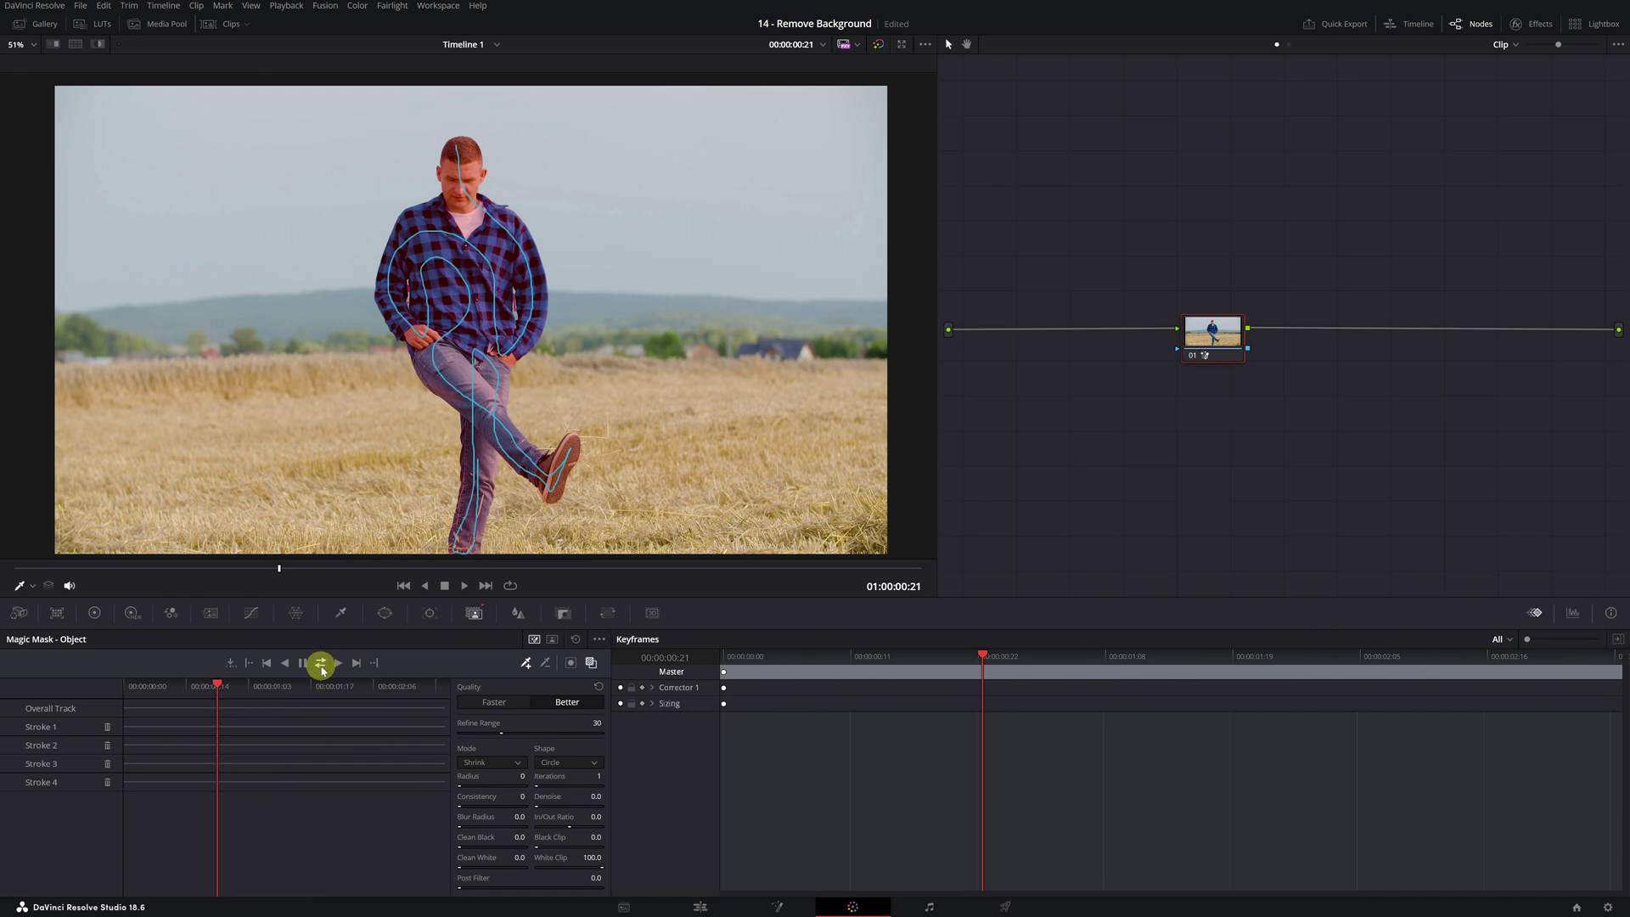
left_click(322, 670)
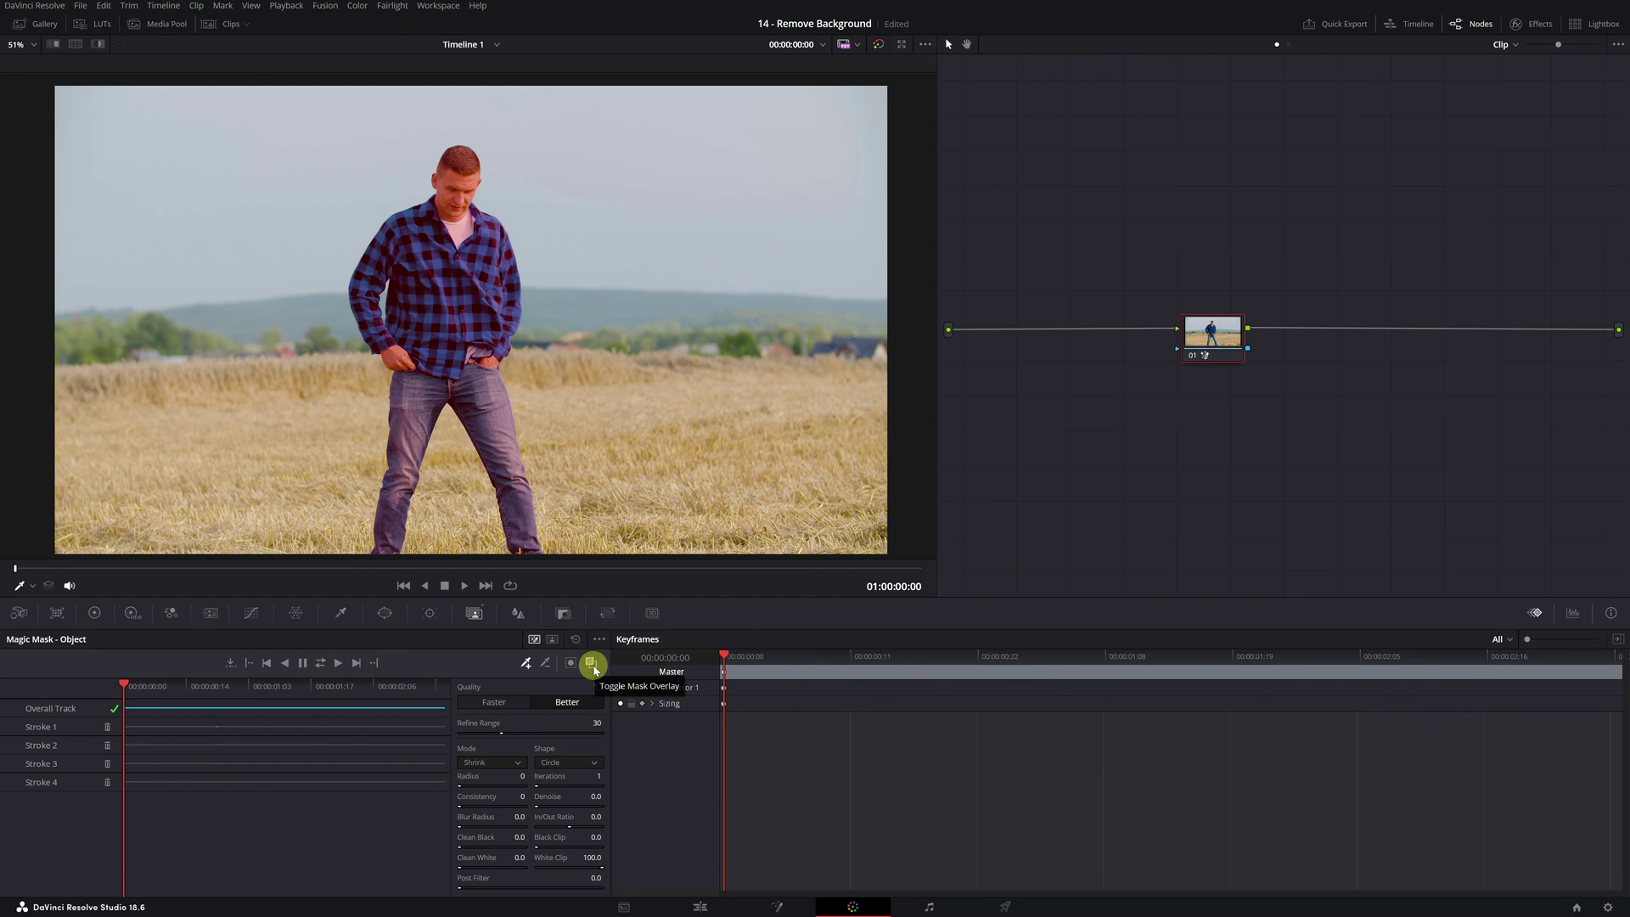
Step: Hide the mask overlay, add an alpha output, and connect the node's key output to it
left_click(594, 669)
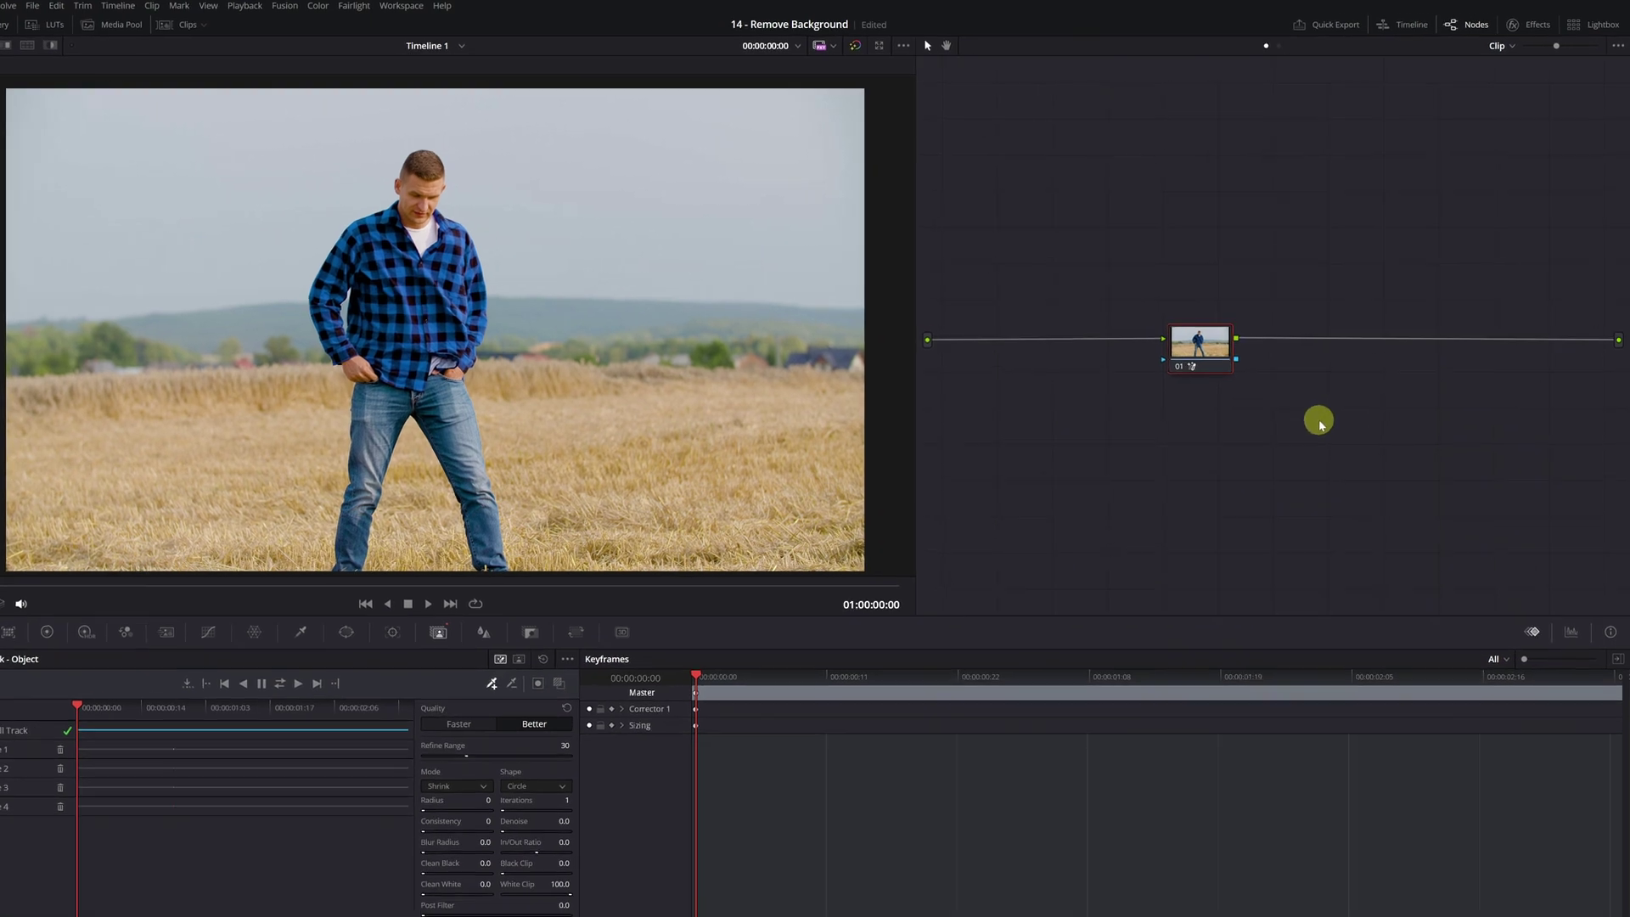
right_click(1280, 477)
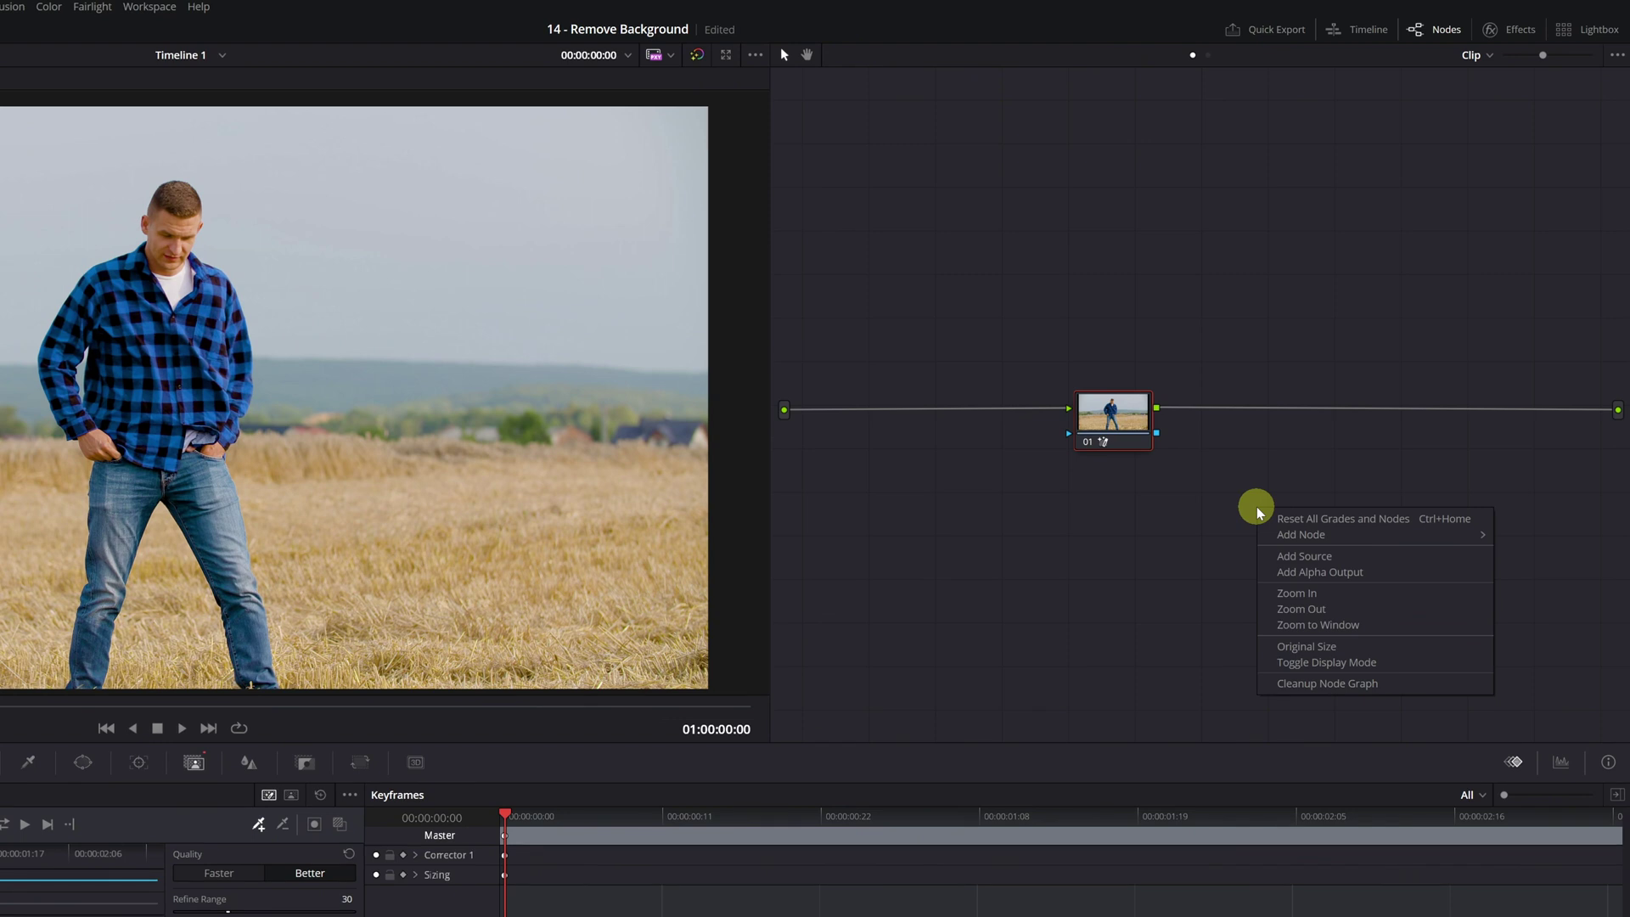
left_click(1343, 582)
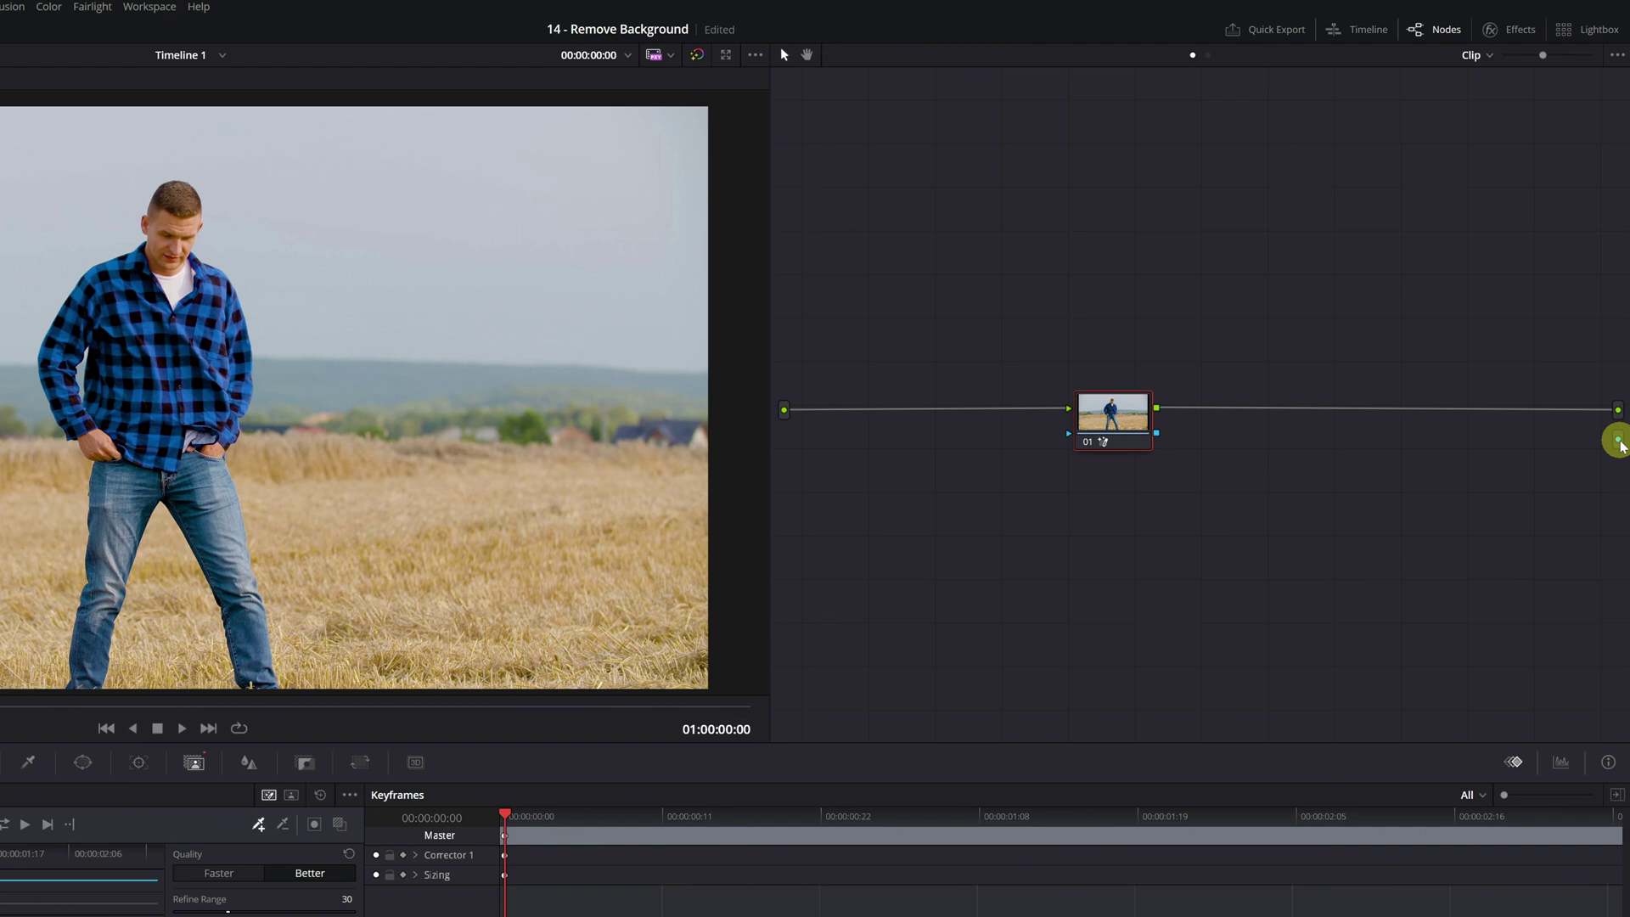
left_click_drag(1617, 442, 1152, 438)
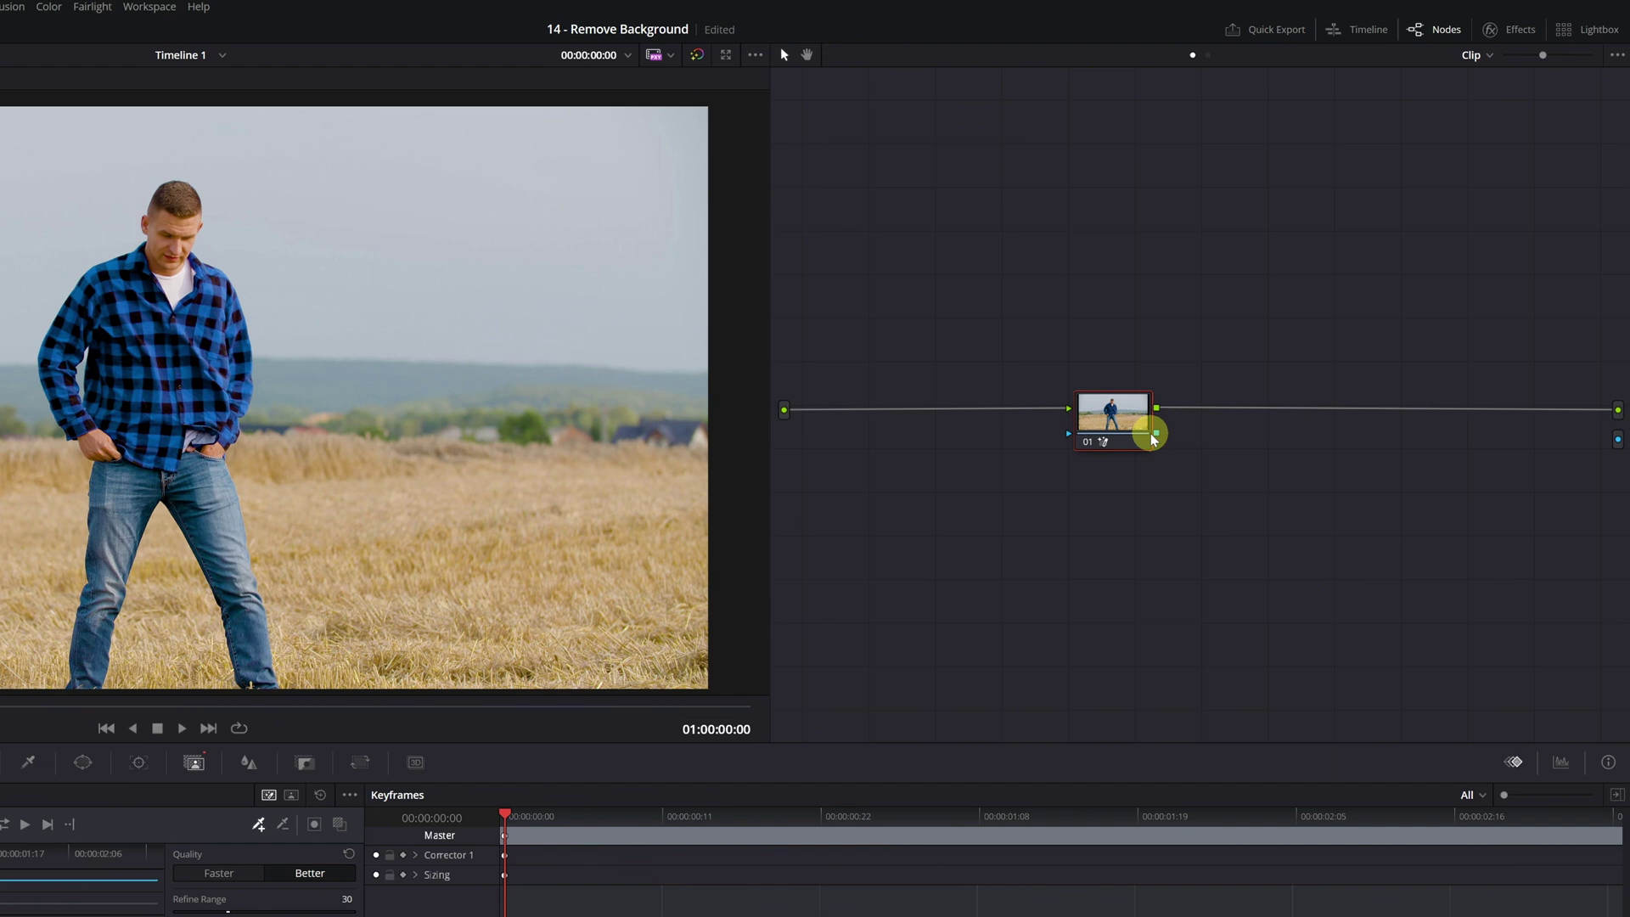
left_click_drag(1152, 438, 1157, 438)
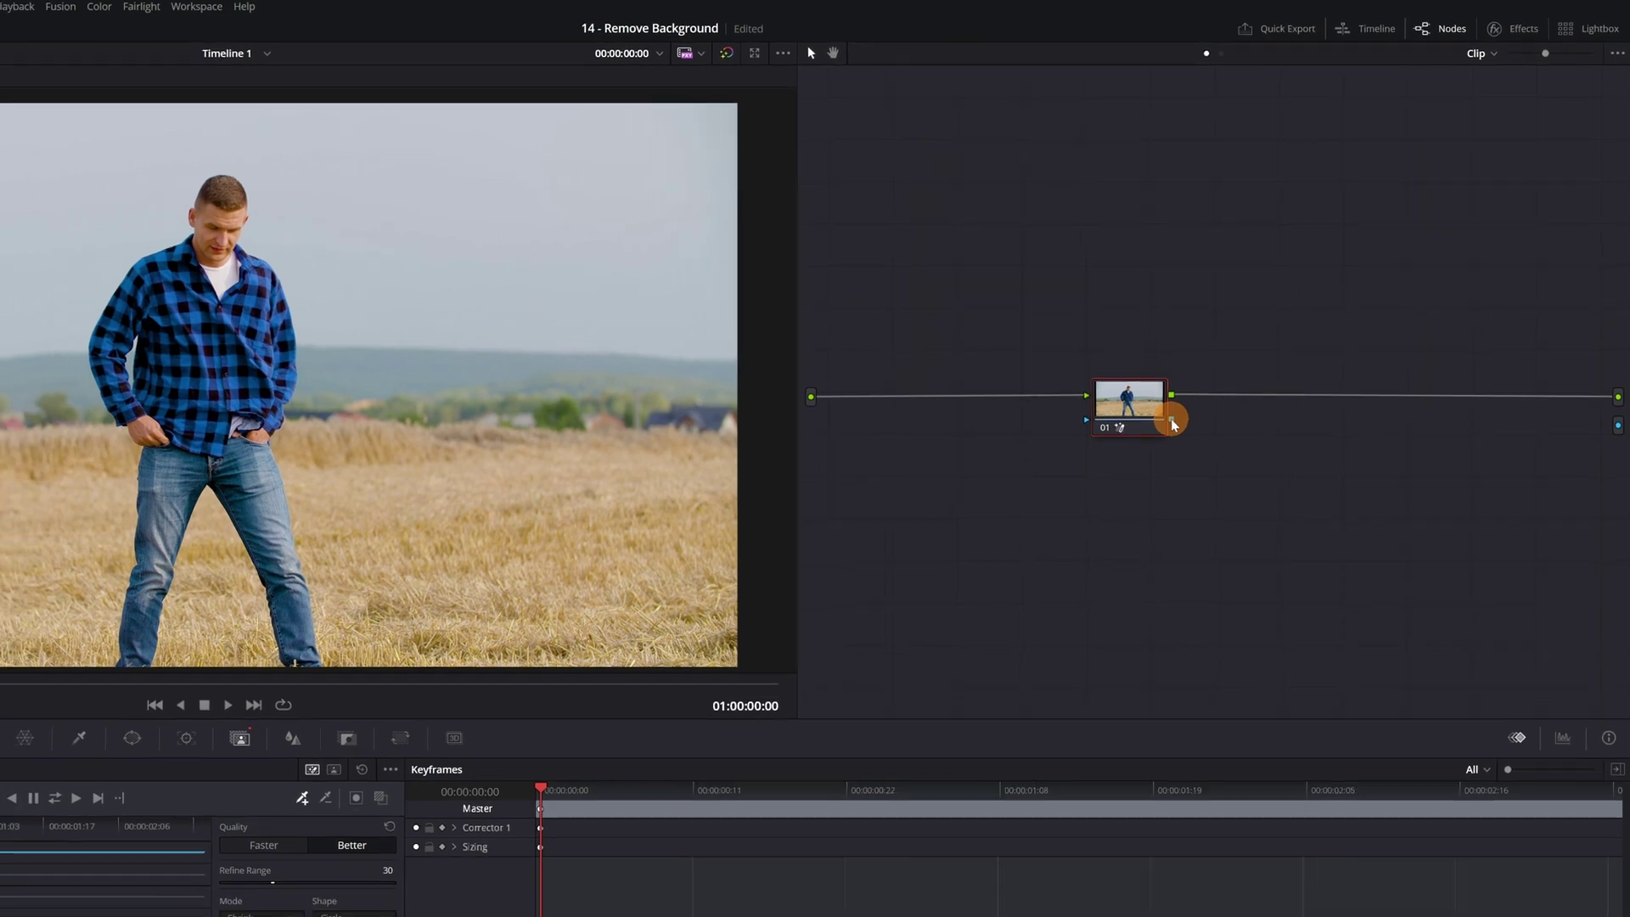
left_click_drag(1172, 424, 1621, 427)
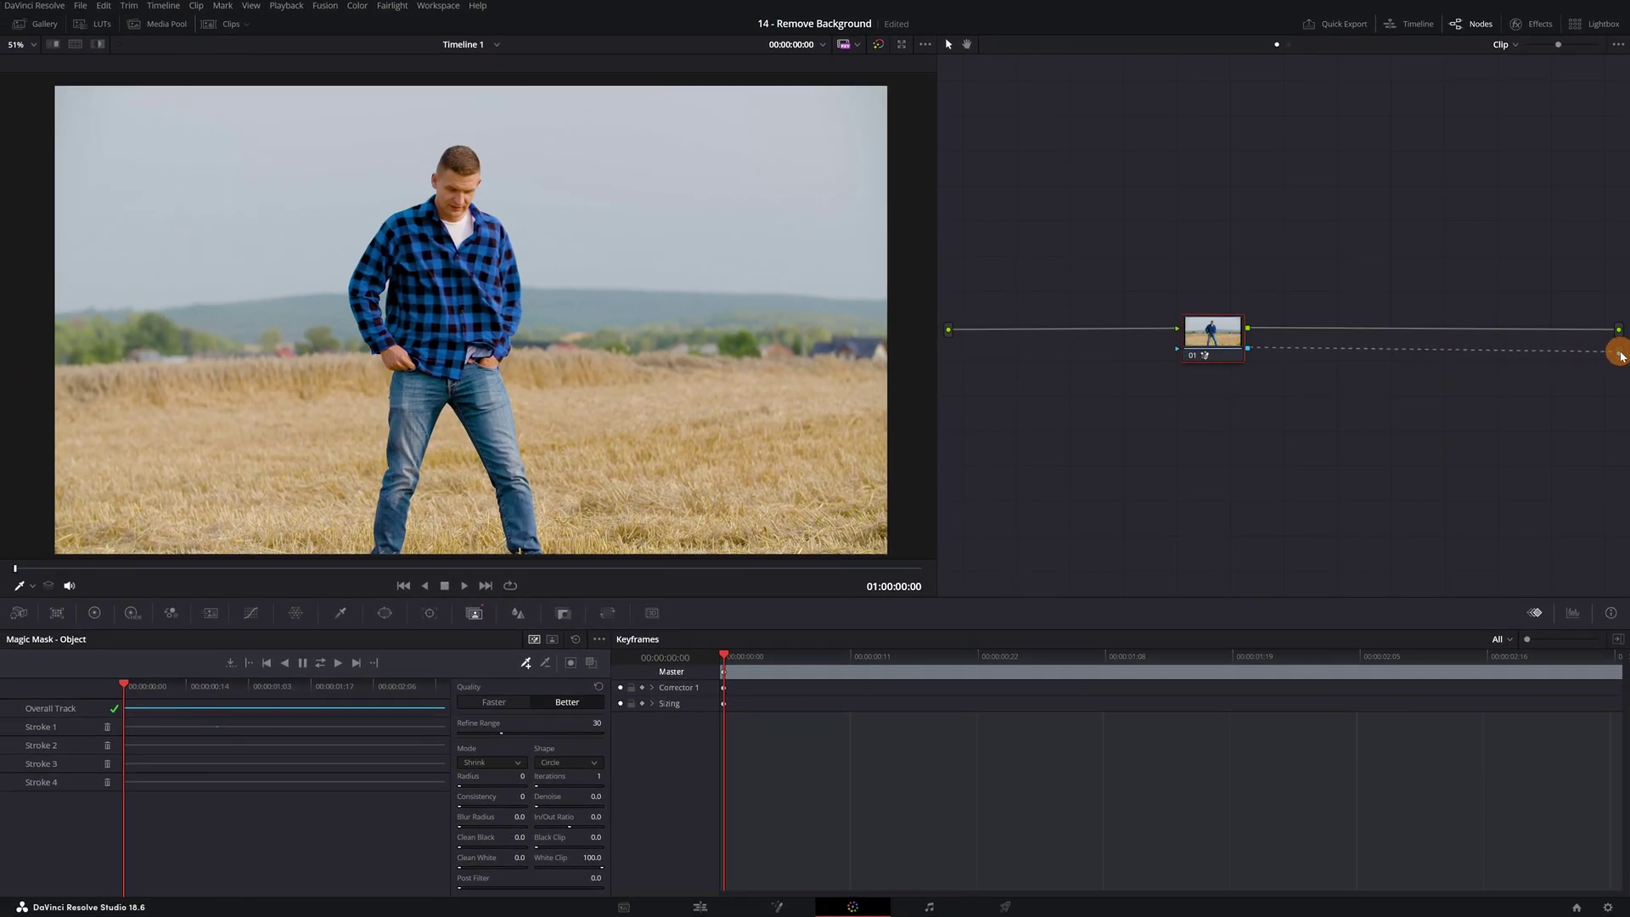
left_click_drag(1619, 355, 1619, 355)
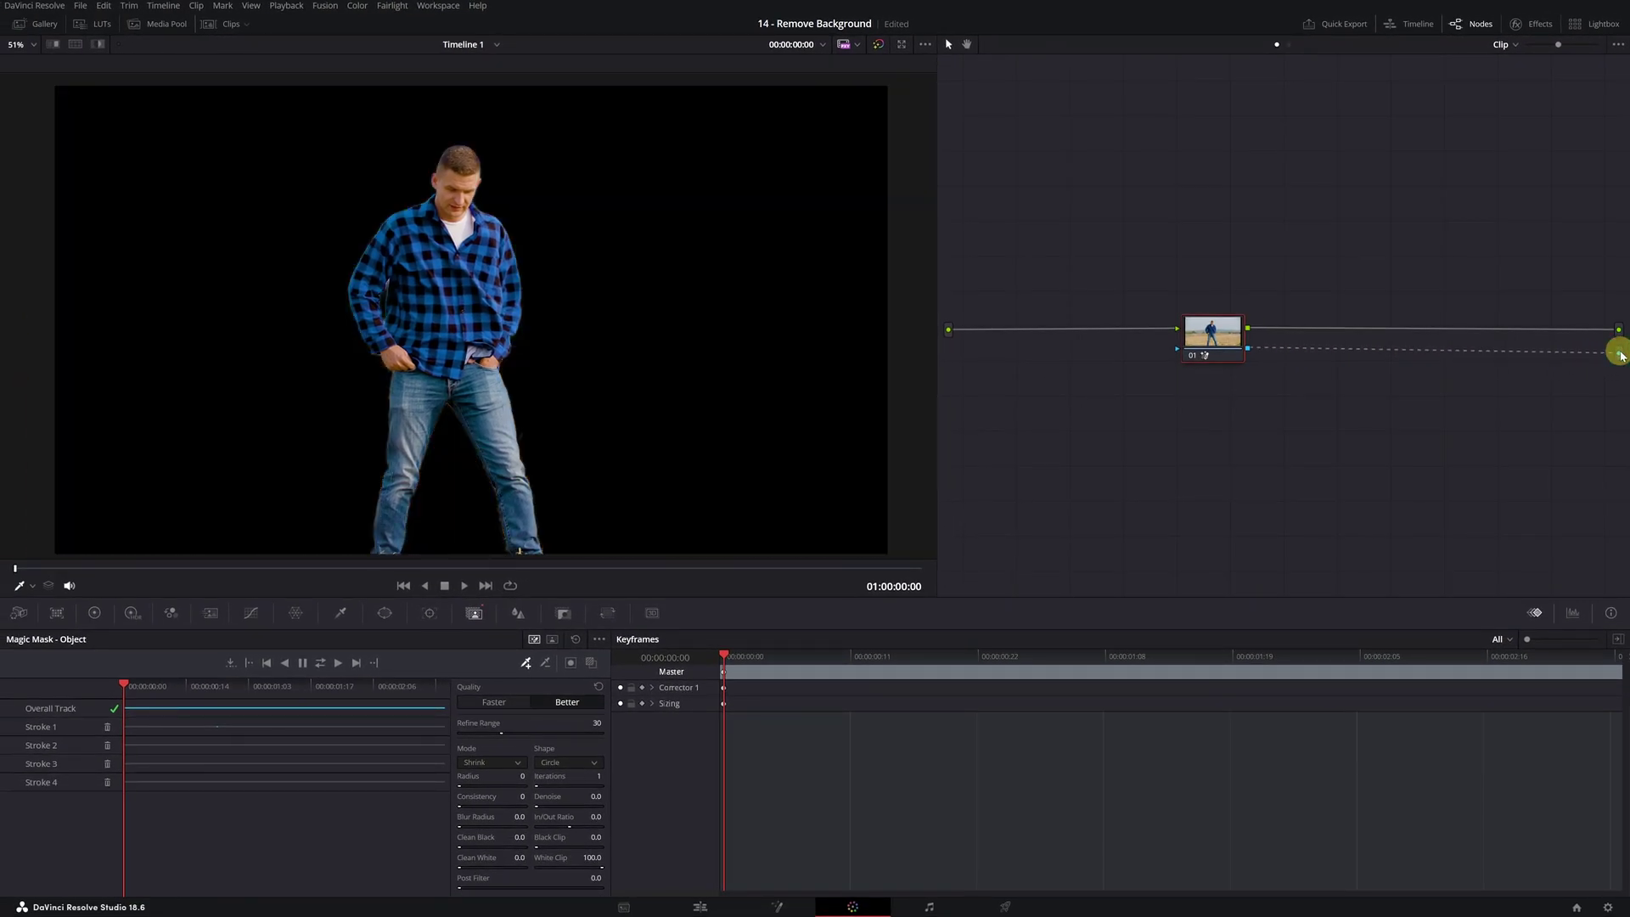
Step: On a later frame, zoom in on the man and set the Magic Mask shrink Radius to 1
left_click_drag(226, 564, 518, 556)
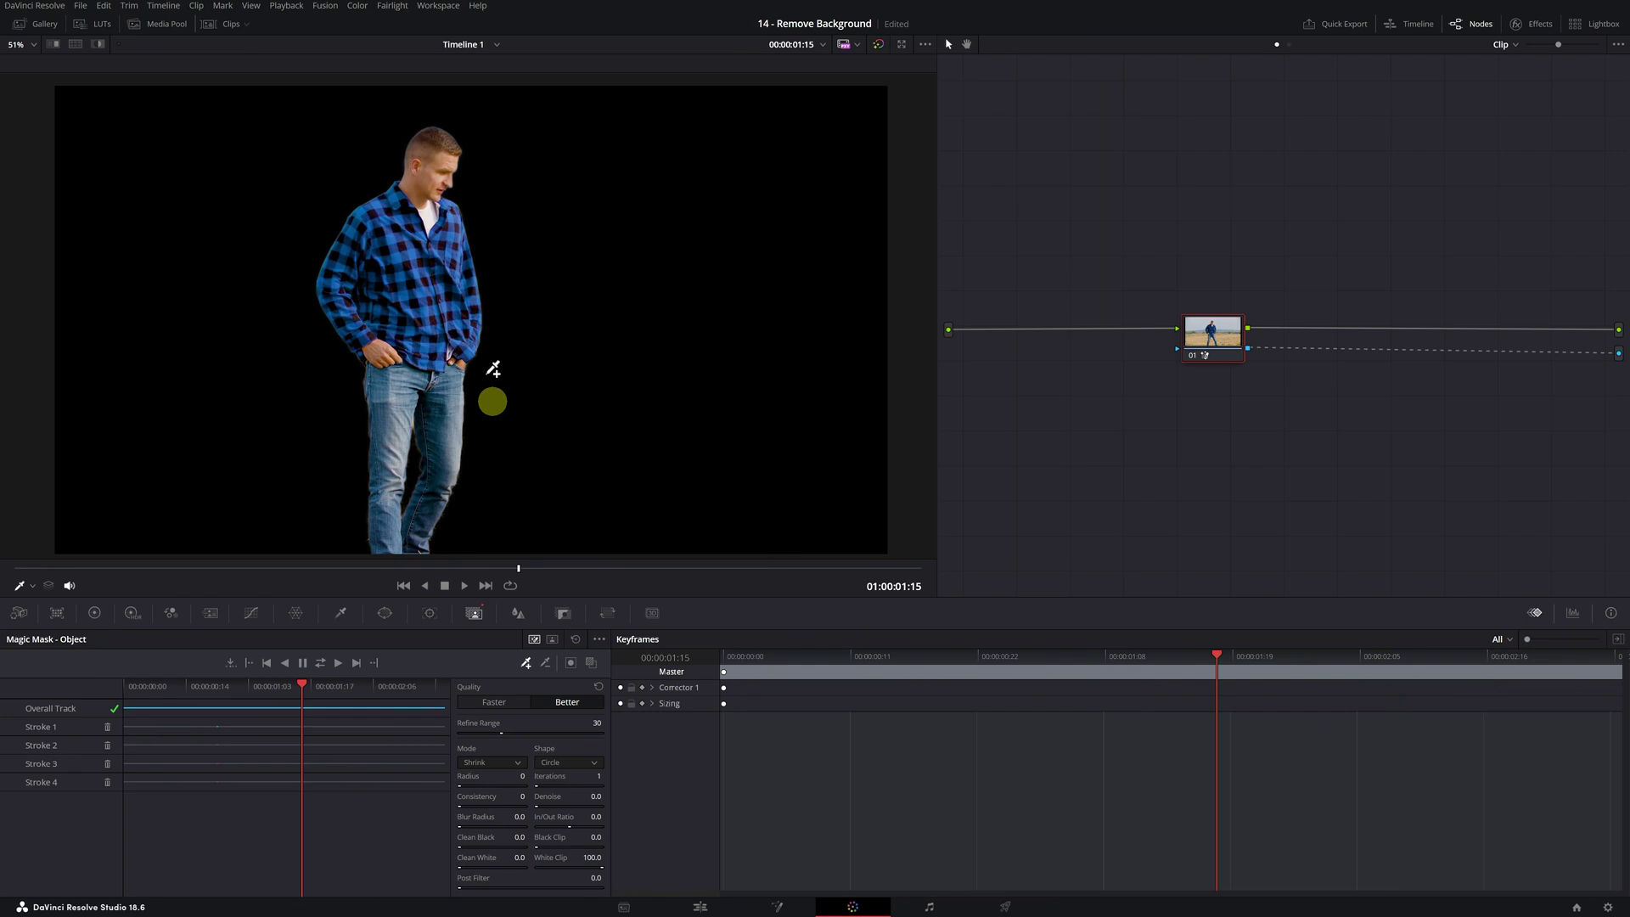
scroll(379, 98, "up", 5)
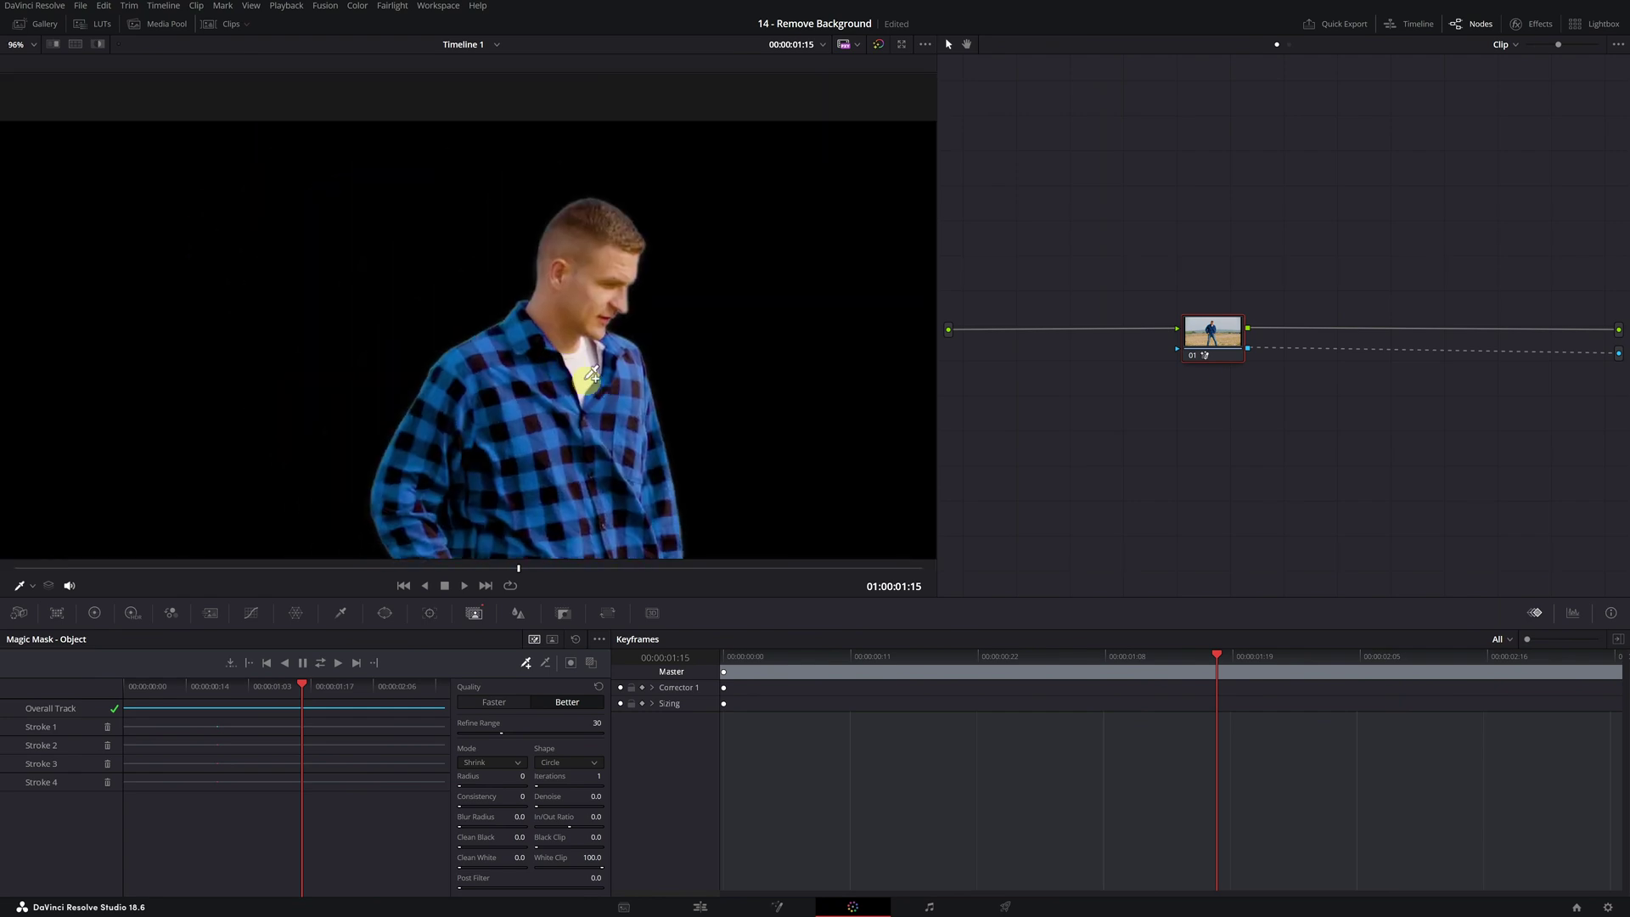
scroll(591, 313, "up", 2)
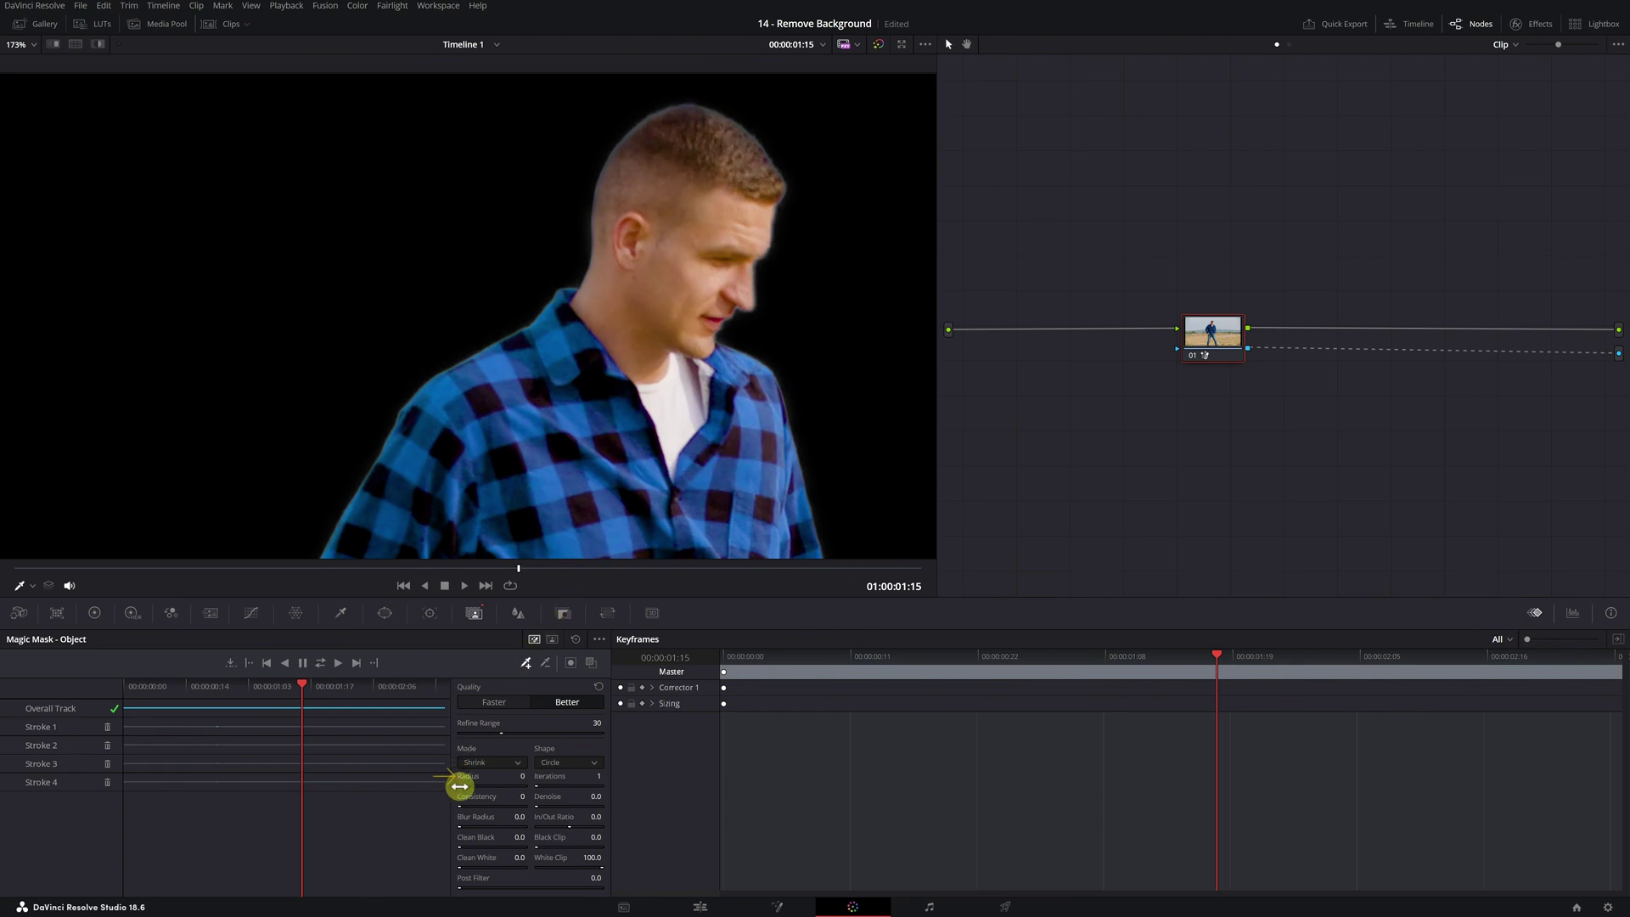
left_click_drag(459, 786, 468, 786)
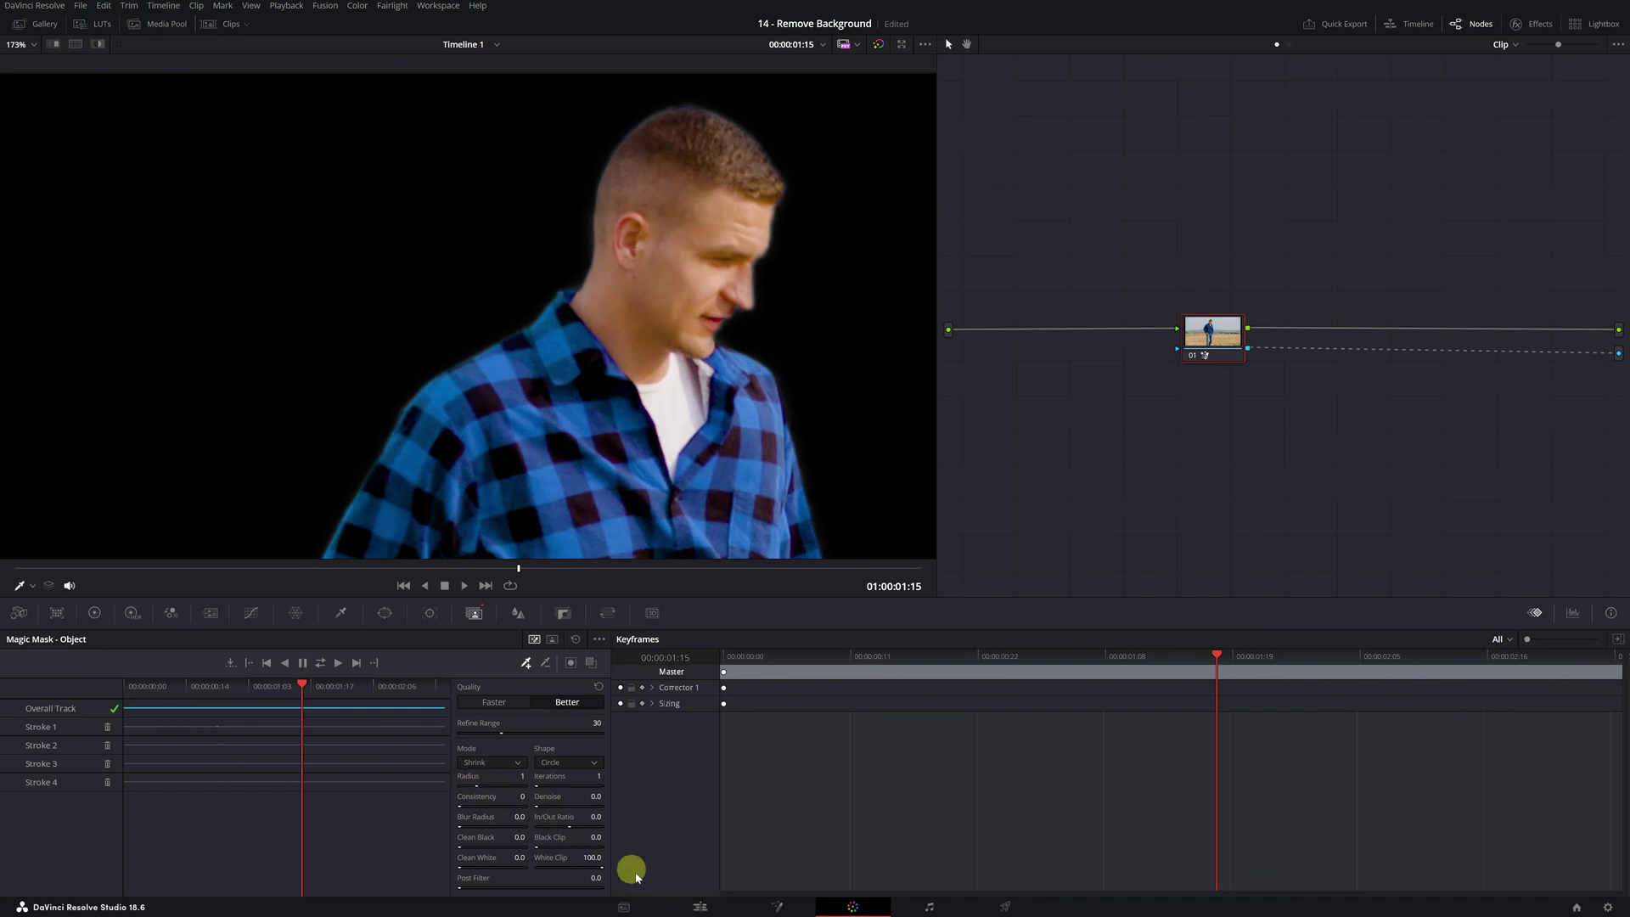
Step: On the Edit page, move the man's clip to V2 and place the Armored Vehicle clip at V1's start
left_click(698, 908)
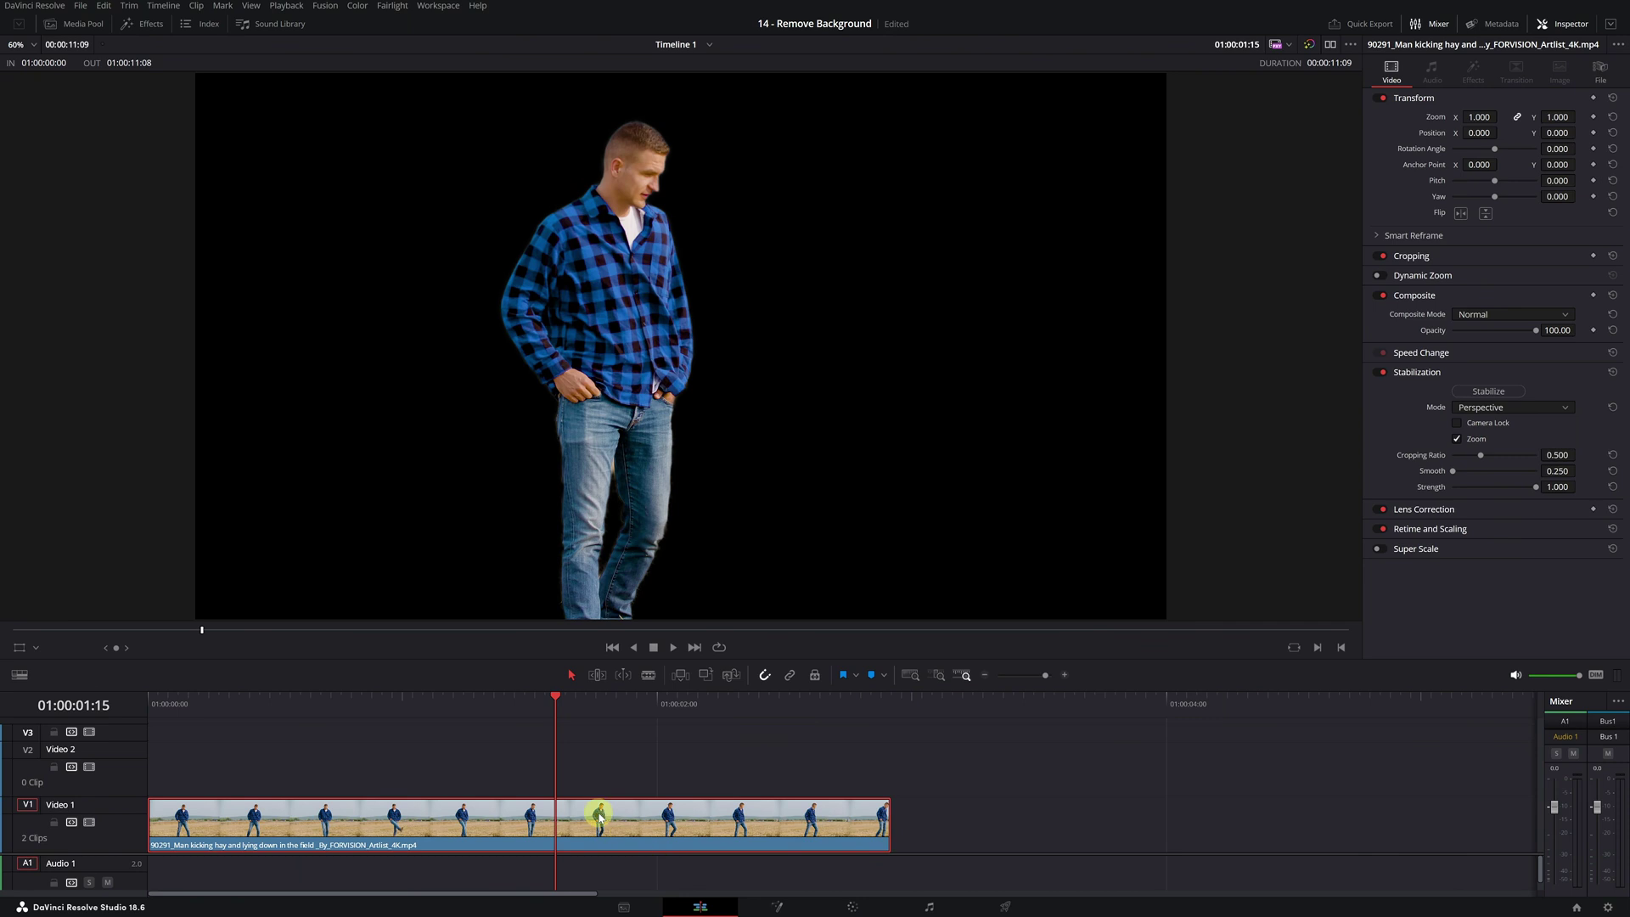
left_click_drag(596, 819, 595, 777)
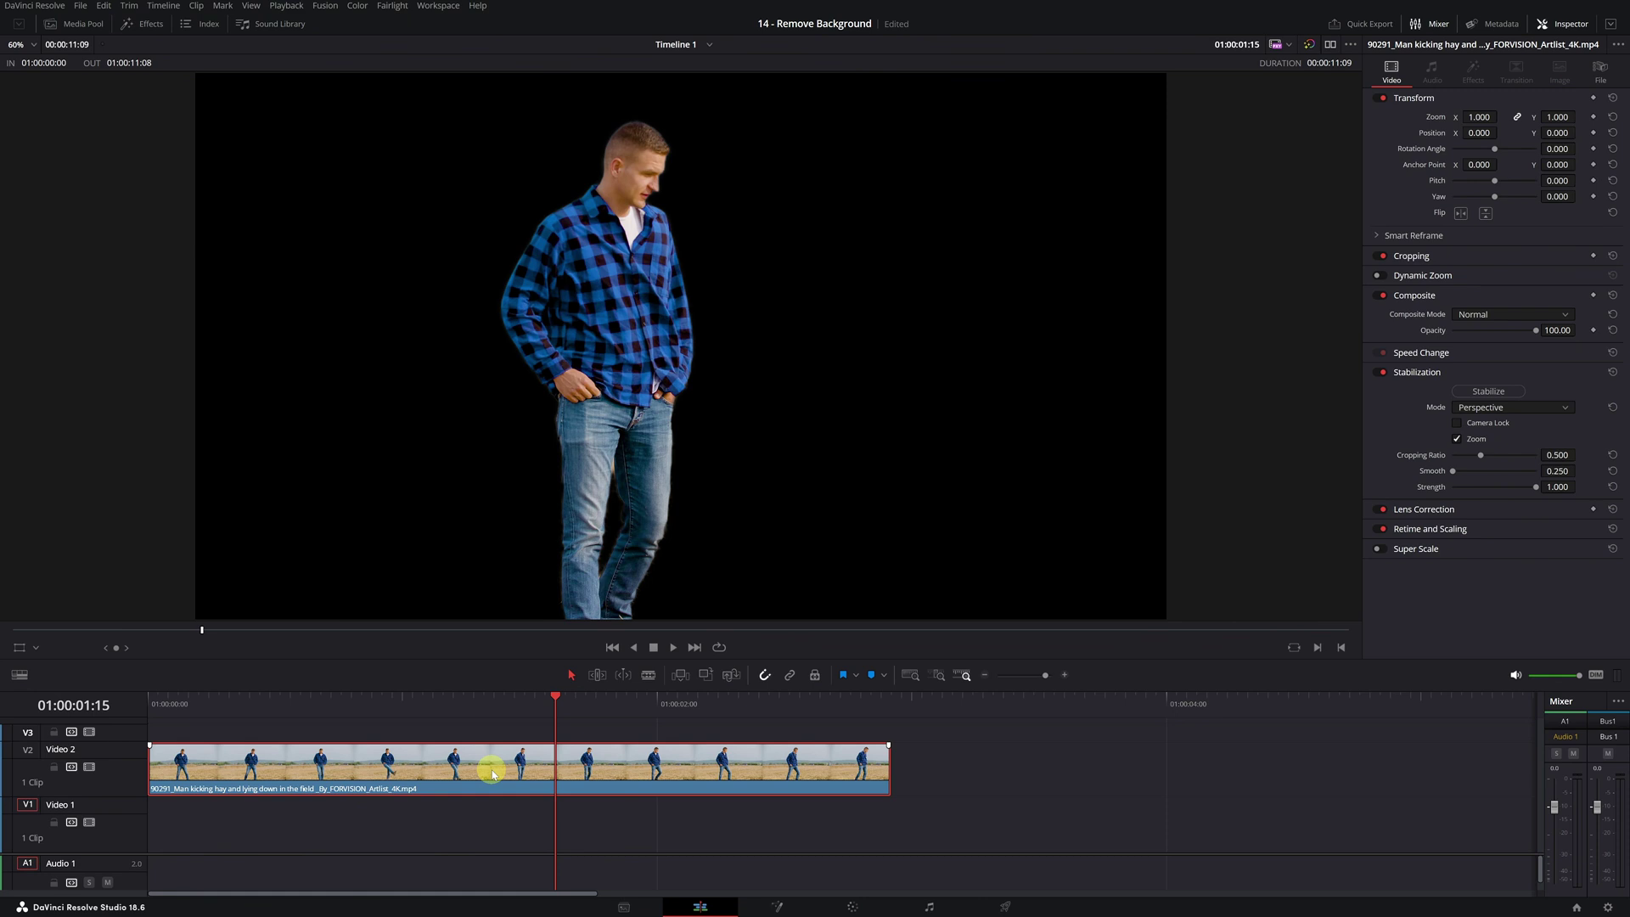
scroll(491, 767, "down", 2)
left_click(1366, 832)
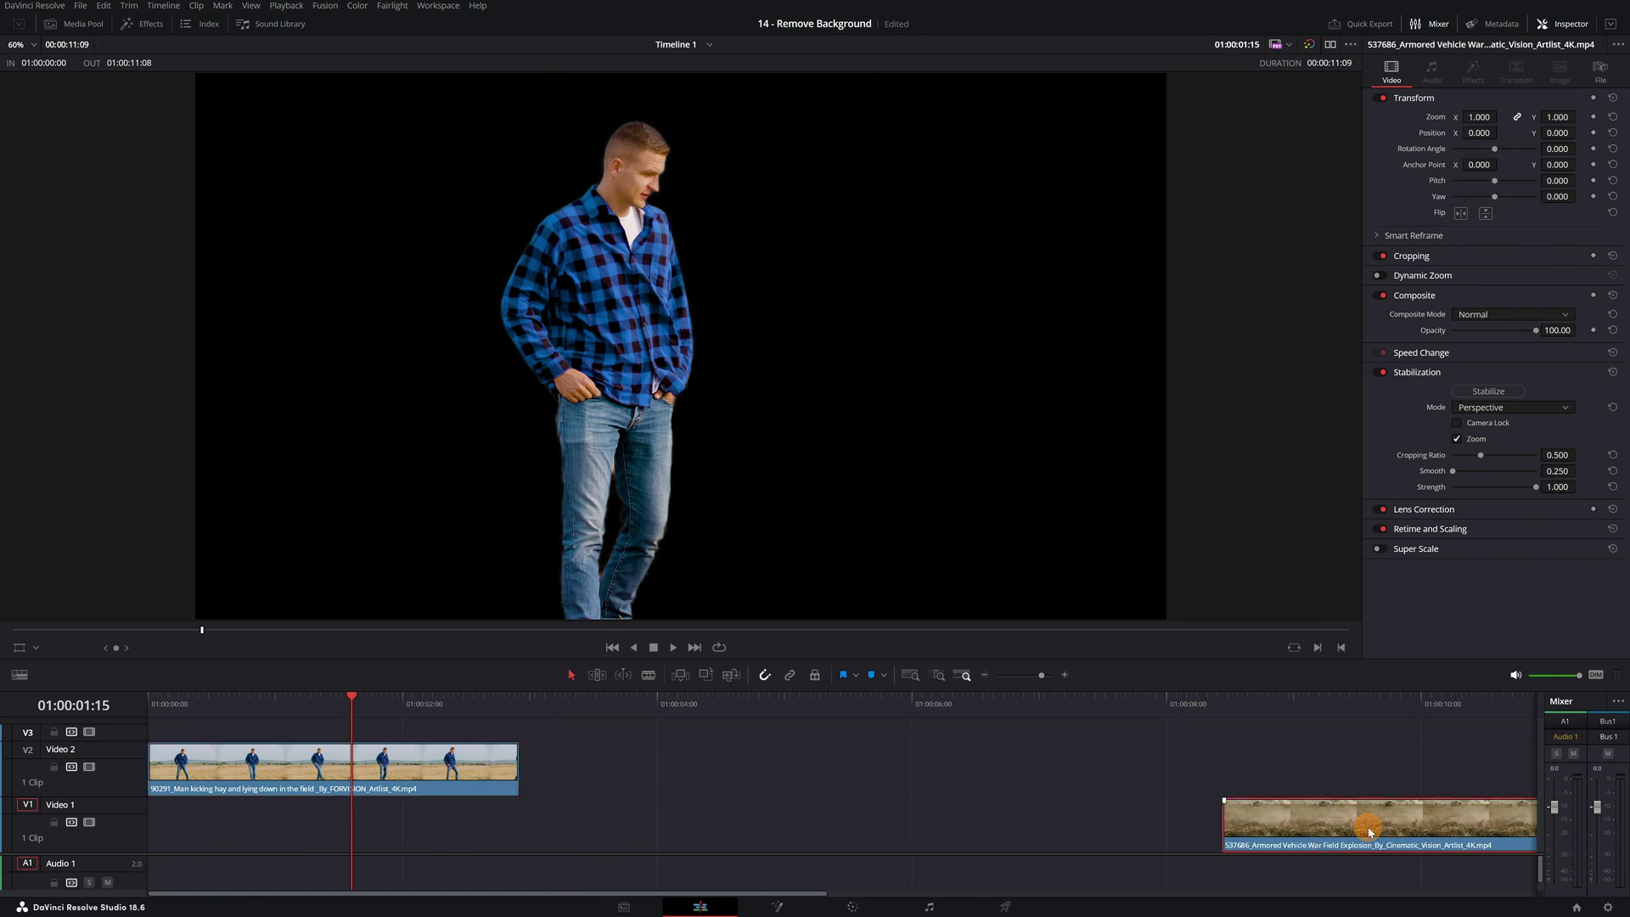
left_click_drag(1368, 832, 251, 836)
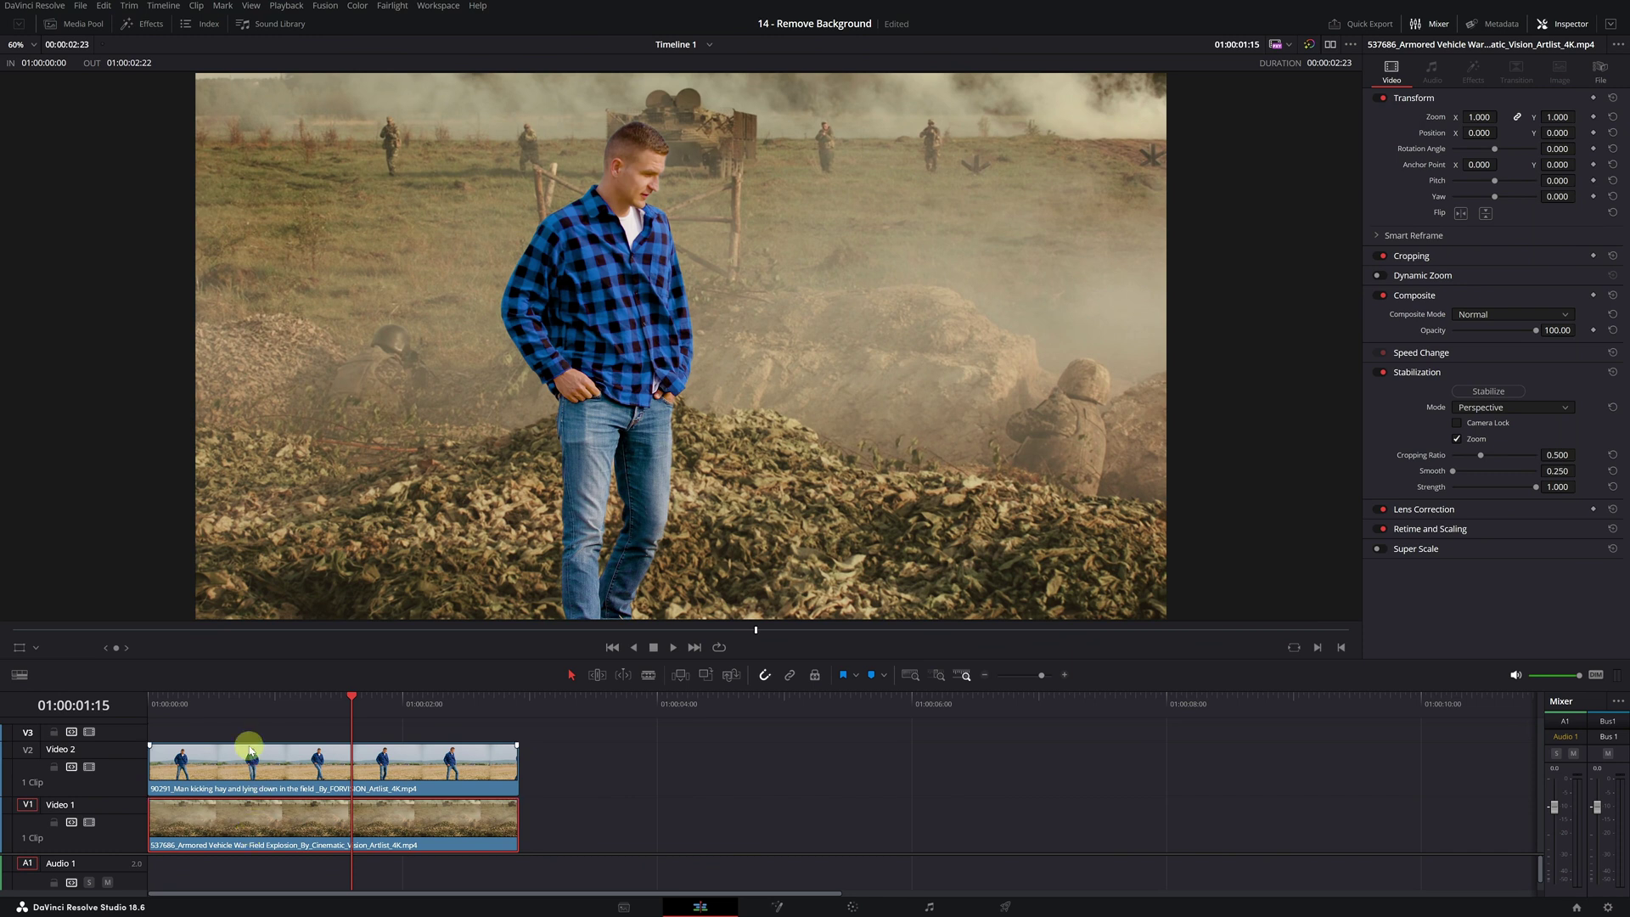
Step: Scrub the composite, then set the man's clip Zoom to 0.990 in the Inspector
left_click_drag(217, 703, 342, 707)
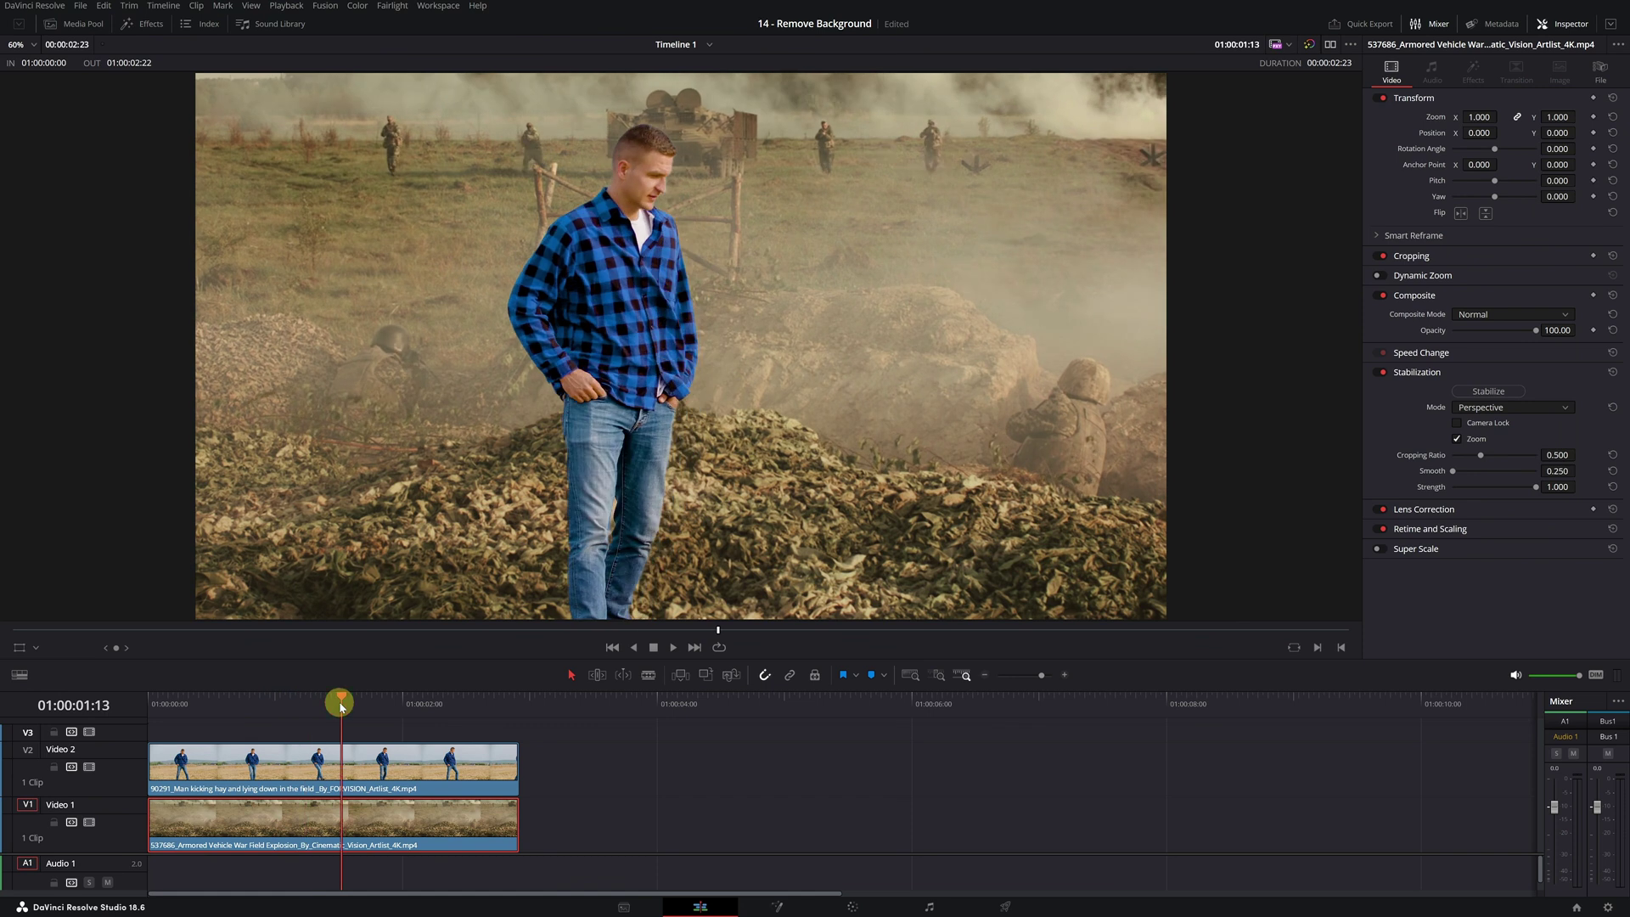
left_click(329, 771)
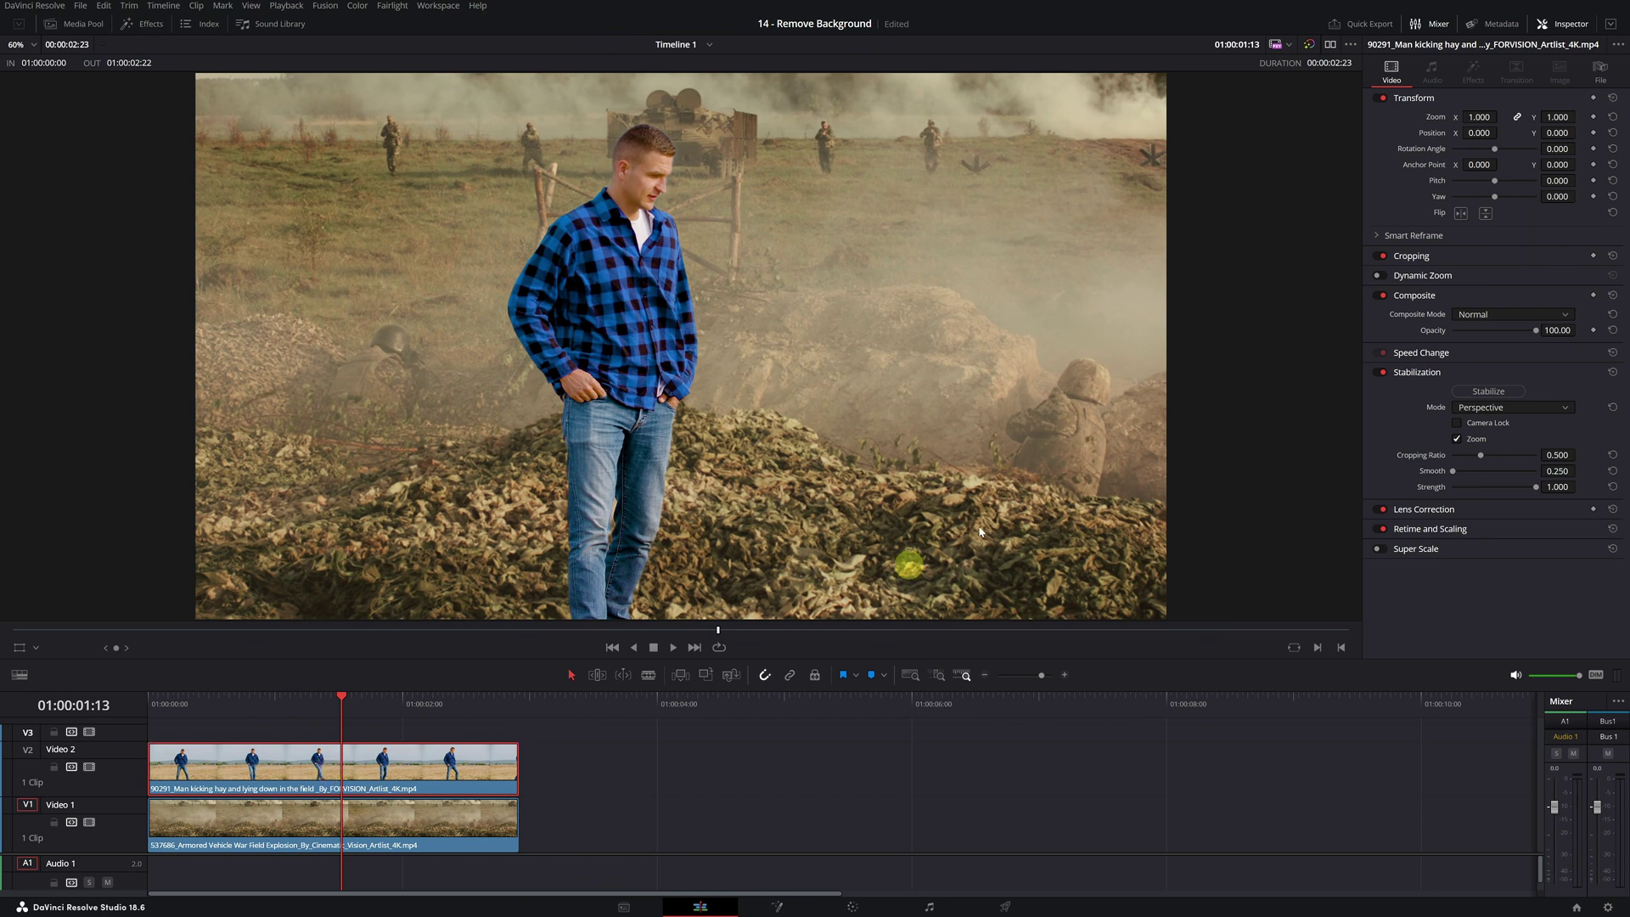
left_click_drag(1478, 118, 1477, 118)
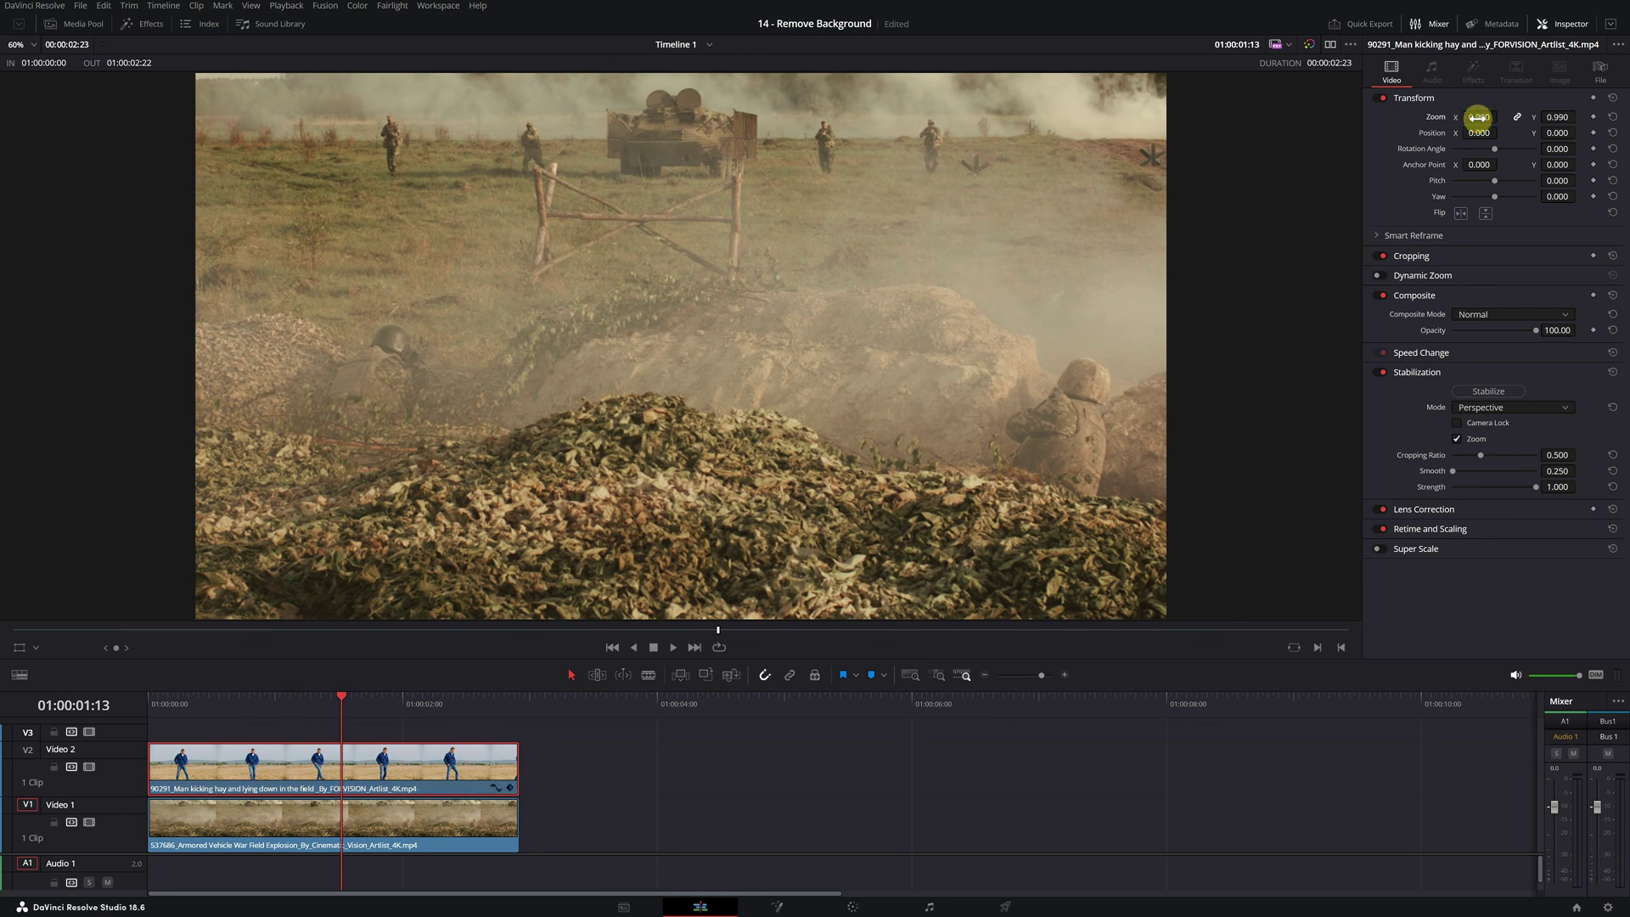
Step: On the Color page at frame 00:21, extend the mask stroke from the man's chest to his shin
left_click(853, 906)
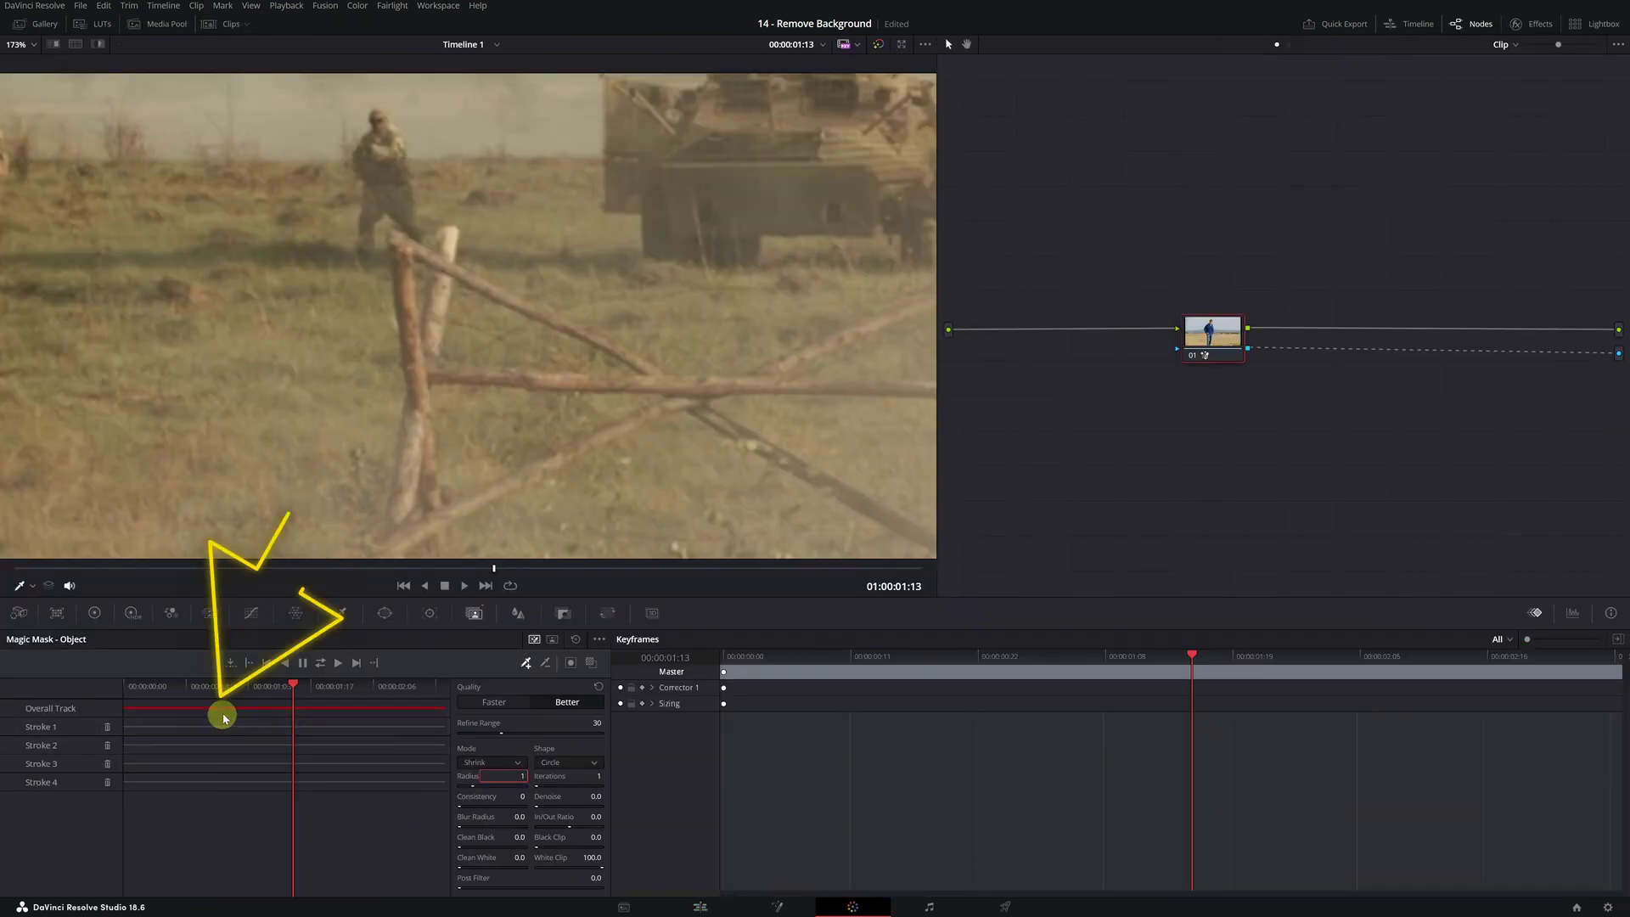
left_click(218, 687)
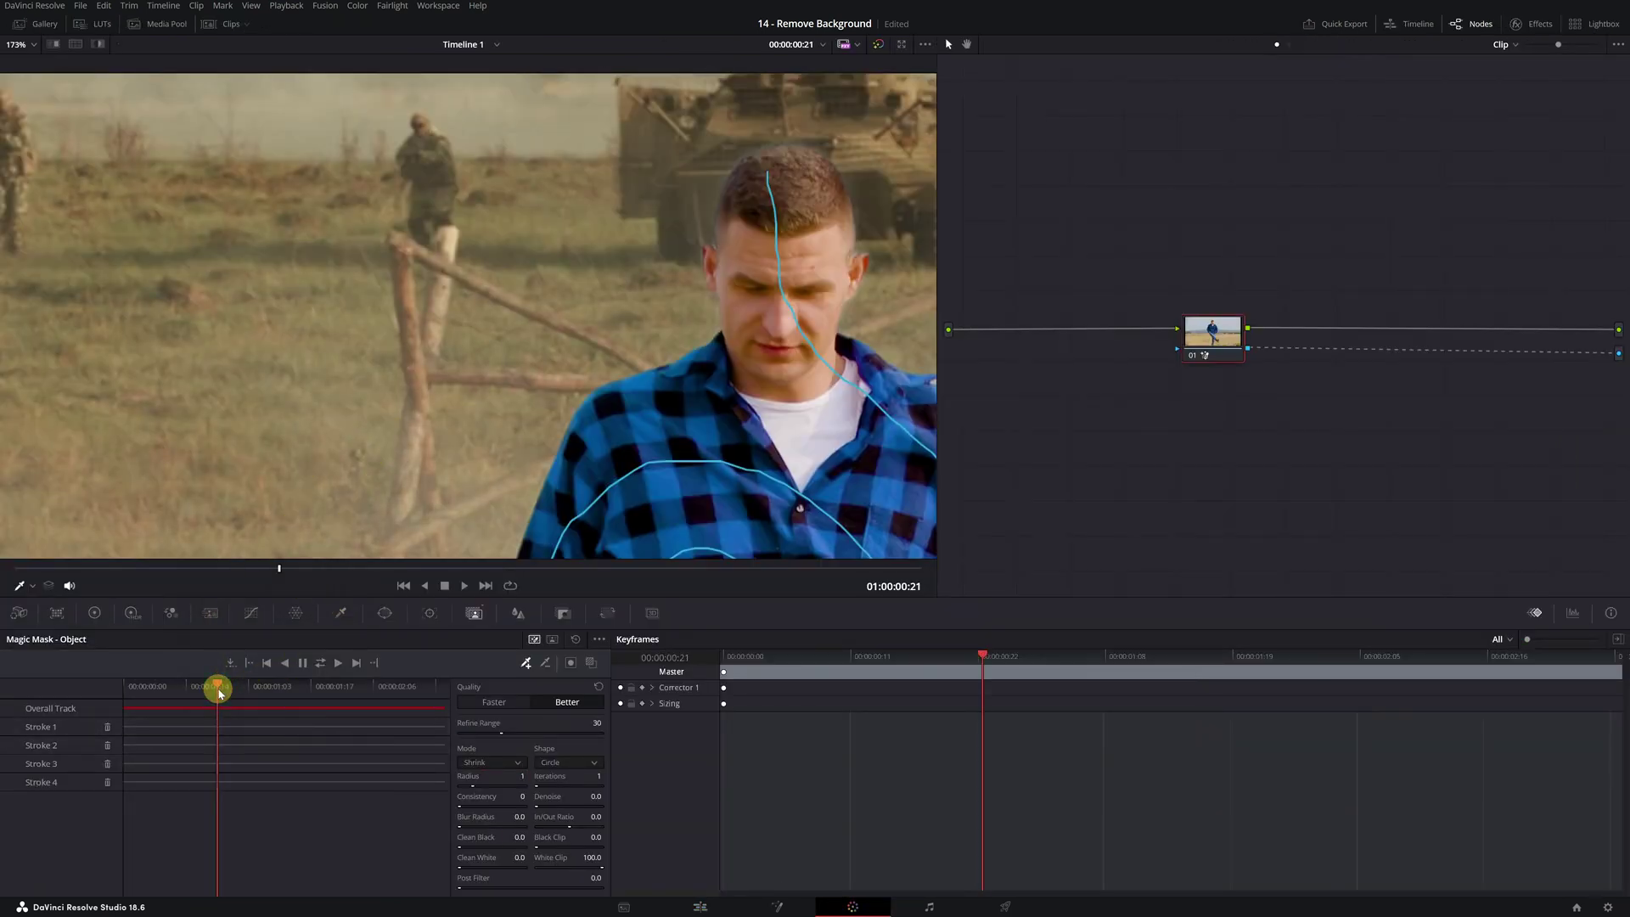
scroll(527, 425, "down", 5)
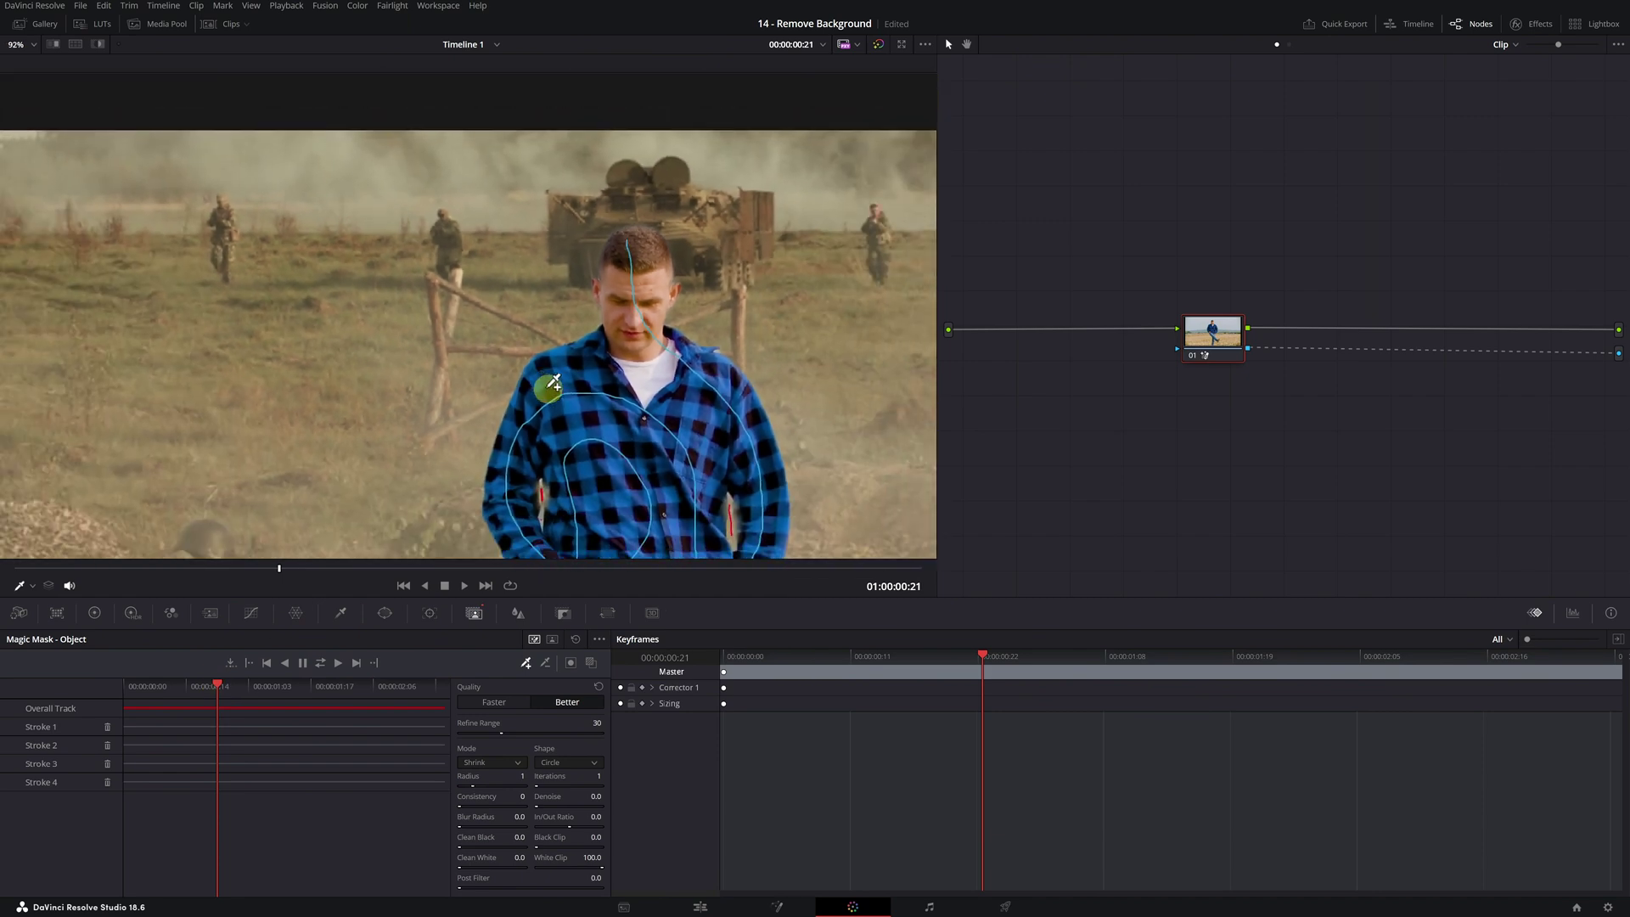
left_click_drag(560, 412, 465, 299)
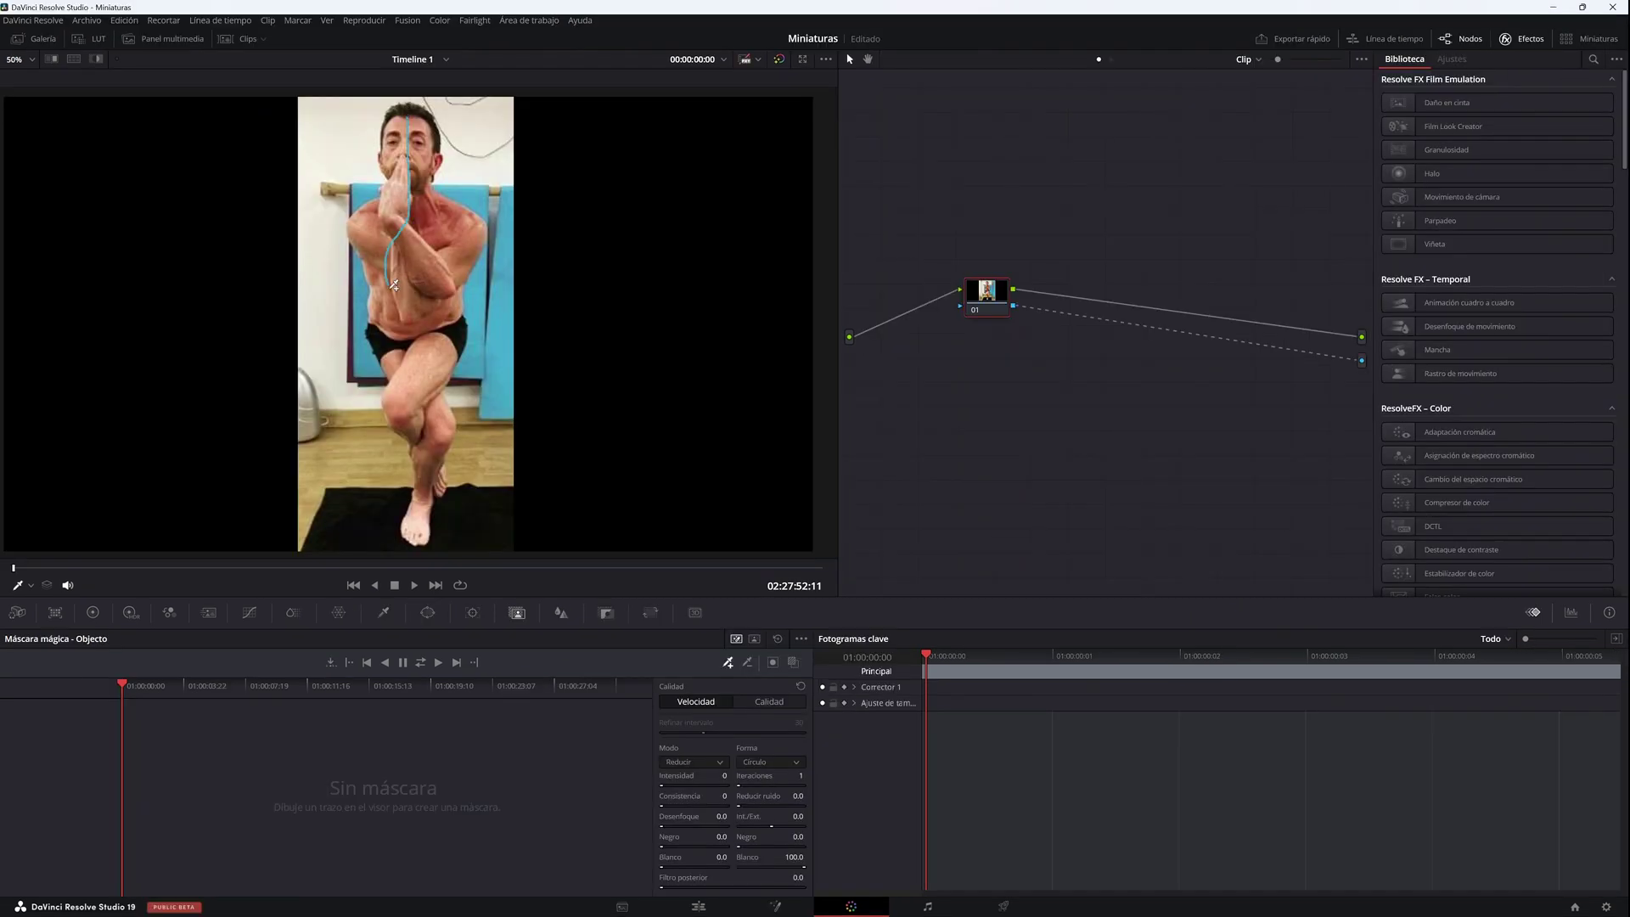
mouse_move(394, 286)
left_mouse_down()
mouse_move(417, 516)
mouse_move(447, 282)
left_mouse_up()
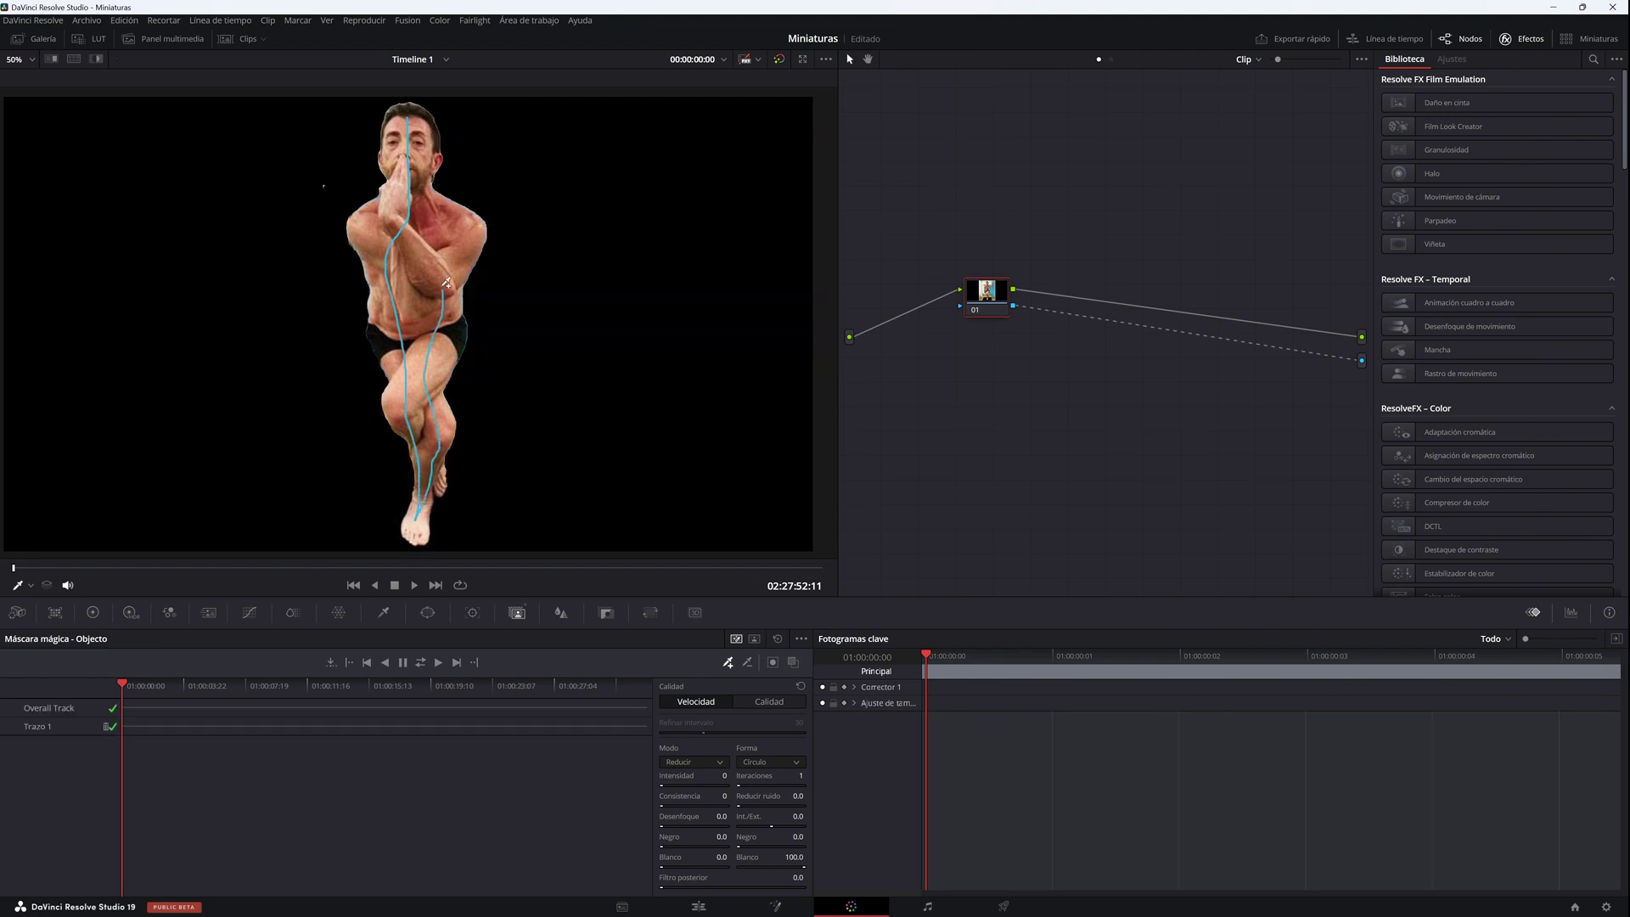